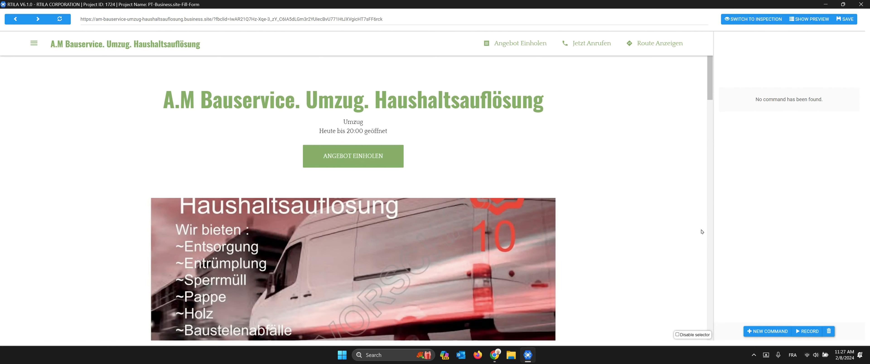
Step: Add a 'Click on an element' command from the command picker
{"action": "left_click", "coordinate": [760, 20]}
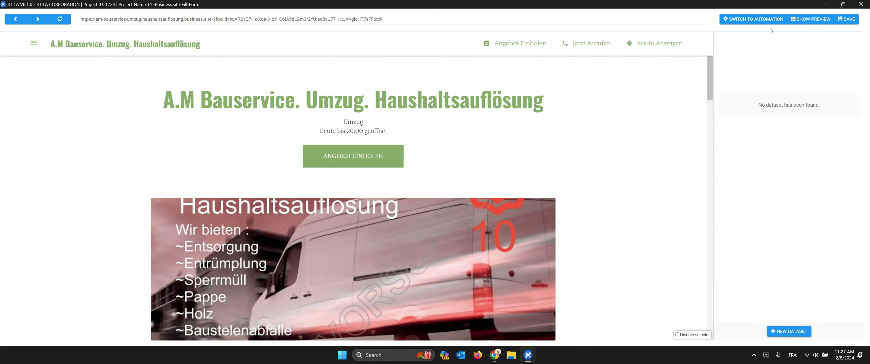
{"action": "left_click", "coordinate": [771, 20]}
{"action": "left_click", "coordinate": [769, 331]}
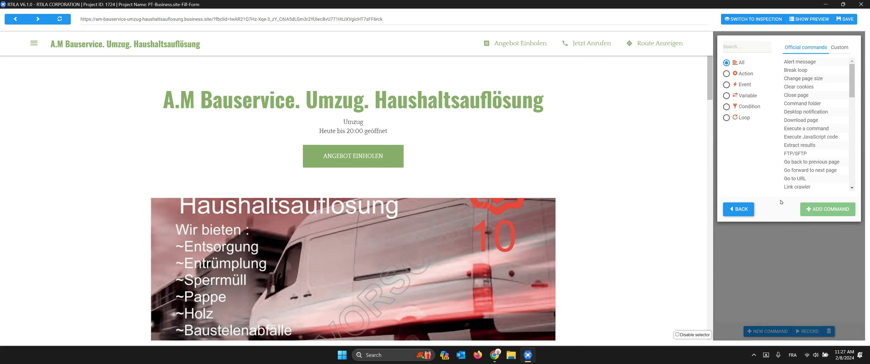
{"action": "type", "text": "click"}
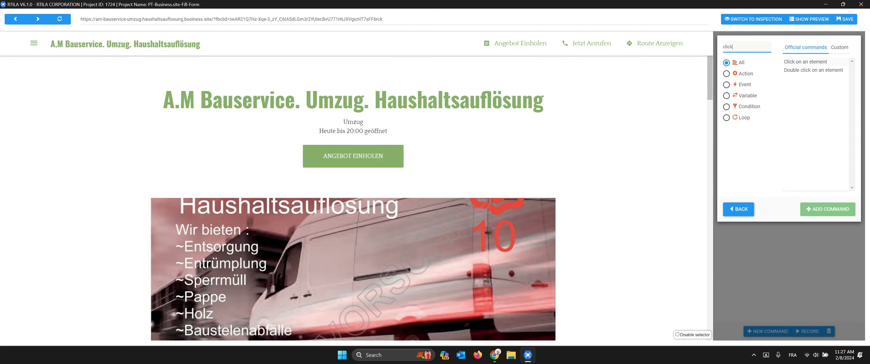
{"action": "double_click", "coordinate": [801, 62]}
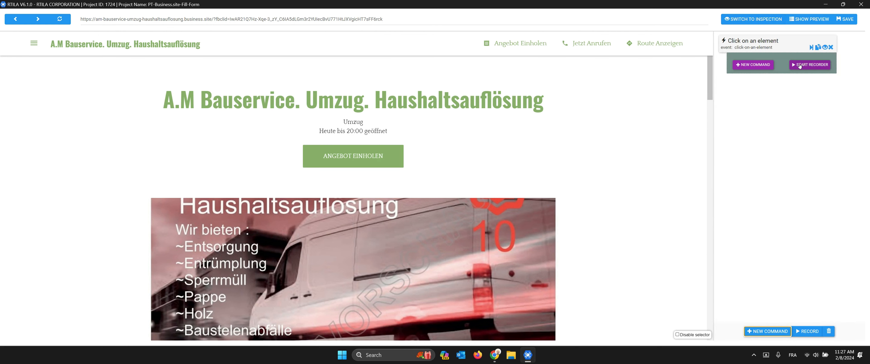
Step: Rename it 'Click on Angebot Enholen' and target the ANGEBOT EINHOLEN button (#primary_cta)
{"action": "left_click", "coordinate": [755, 48]}
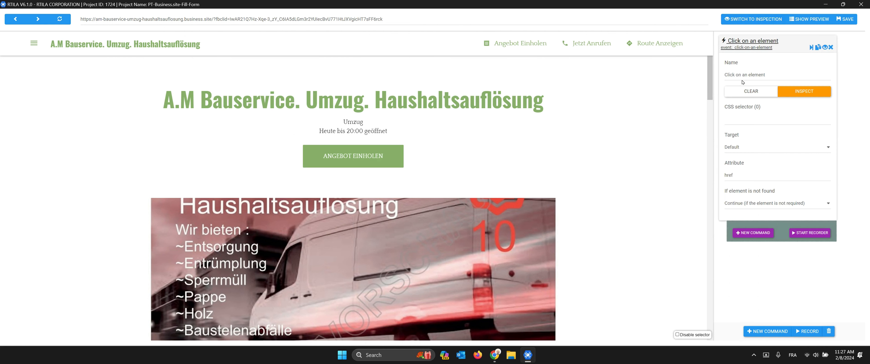
{"action": "left_click_drag", "start_coordinate": [735, 75], "coordinate": [765, 75]}
{"action": "type", "text": "Angebot"}
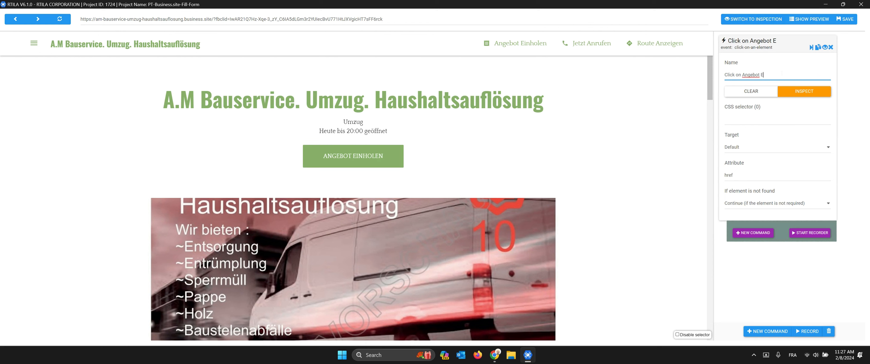
{"action": "type", "text": " Enholen"}
{"action": "key", "text": "Tab"}
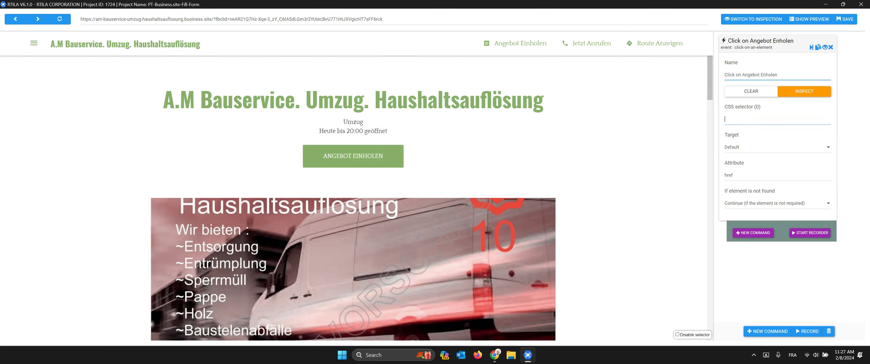
{"action": "left_click", "coordinate": [388, 152]}
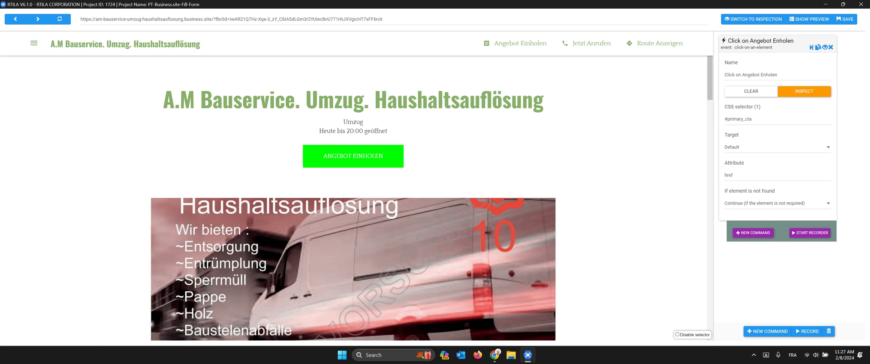
{"action": "left_click", "coordinate": [761, 44]}
Step: Add a Wait time step after the click, with minimum 1 and maximum 3
{"action": "left_click", "coordinate": [760, 68]}
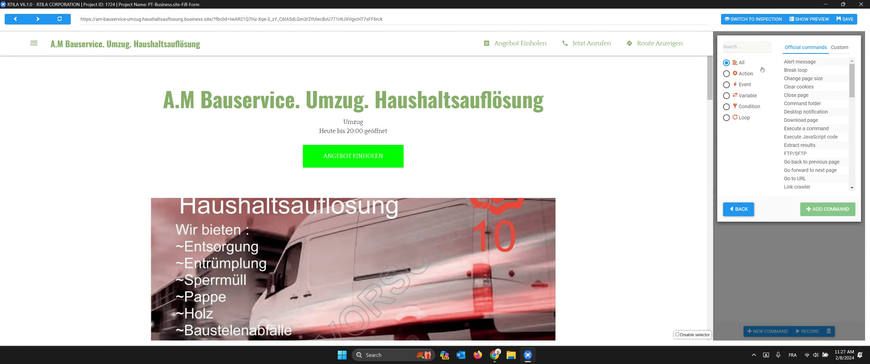
{"action": "type", "text": "wait"}
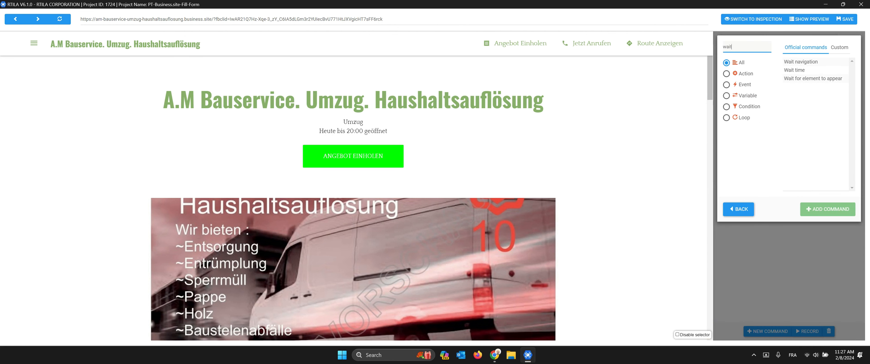
{"action": "left_click", "coordinate": [794, 70]}
{"action": "left_click", "coordinate": [827, 209]}
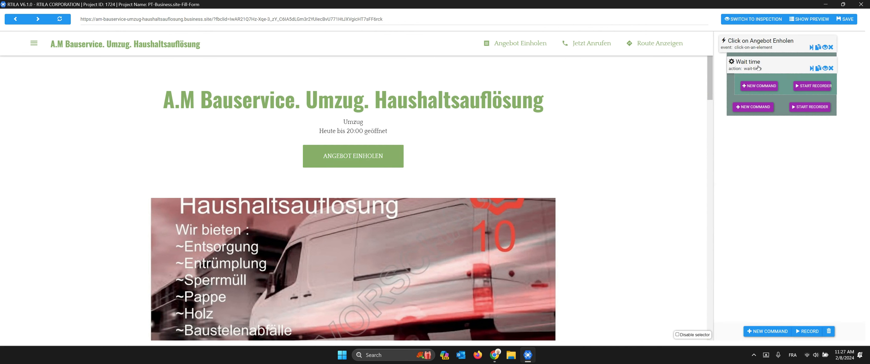
{"action": "left_click_drag", "start_coordinate": [740, 124], "coordinate": [713, 127]}
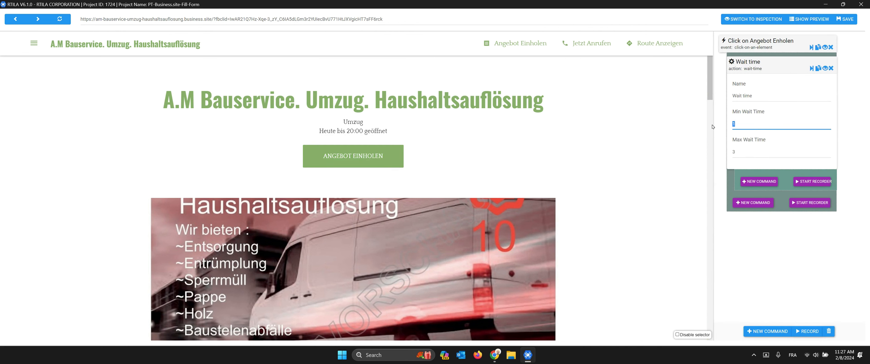
{"action": "left_click", "coordinate": [755, 66]}
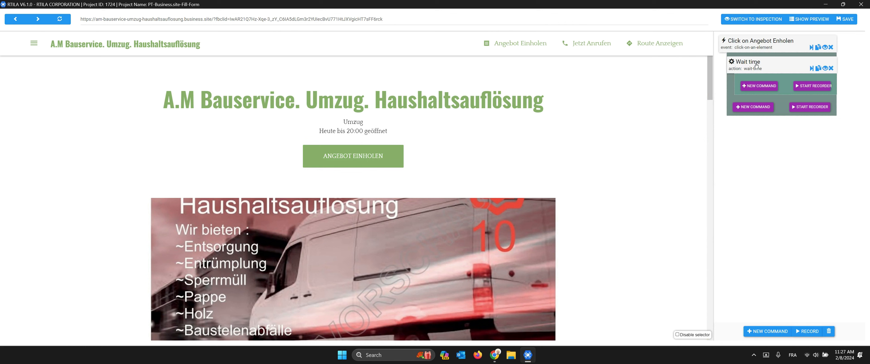
Step: Run the Angebot Enholen click, try the form's message and E-Mail fields, and open Developer Tools
{"action": "left_click", "coordinate": [811, 47]}
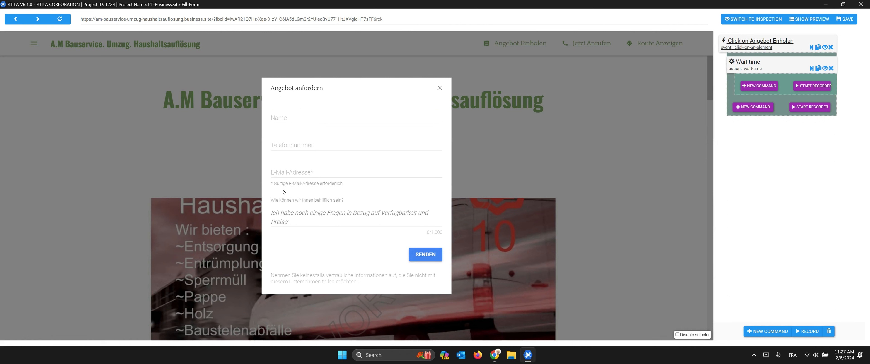
{"action": "left_click", "coordinate": [309, 217]}
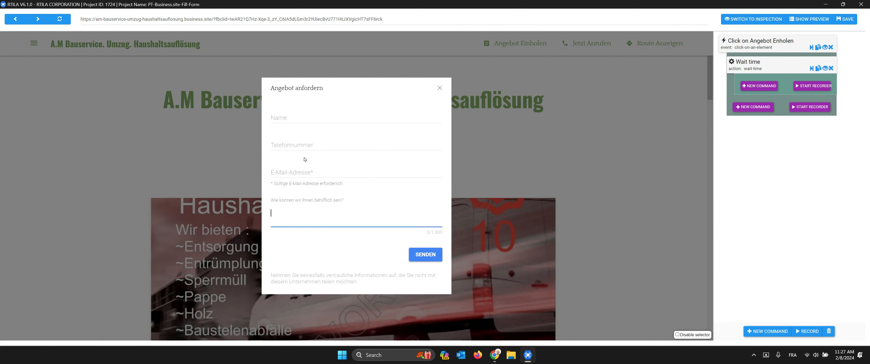
{"action": "left_click", "coordinate": [298, 173]}
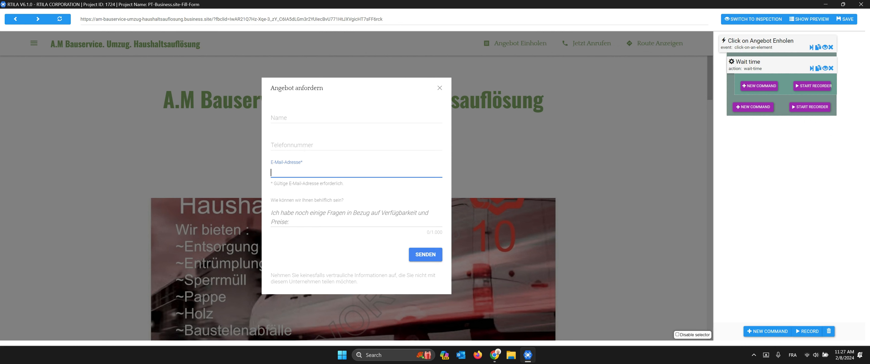
{"action": "right_click", "coordinate": [534, 86]}
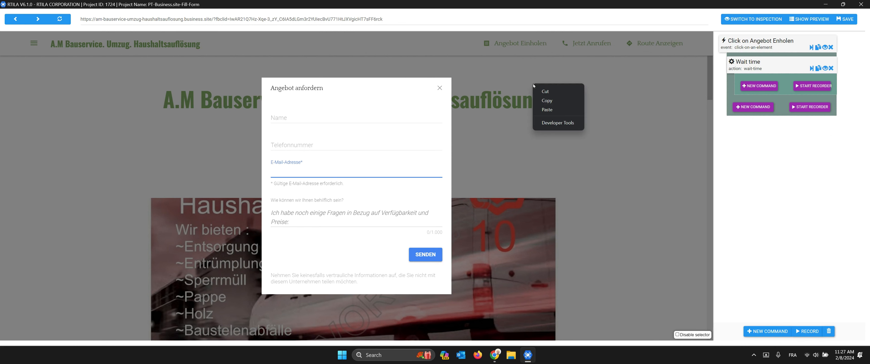
{"action": "left_click", "coordinate": [568, 122]}
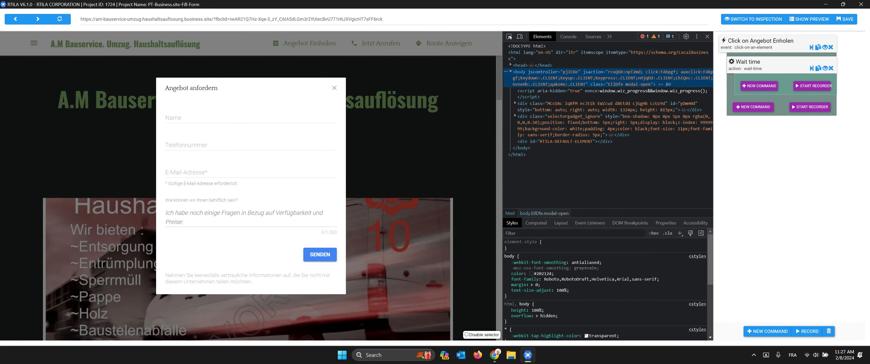
Step: Pick the form in Developer Tools and expand SnapformFrame to locate its iframe, then go to Firefox
{"action": "left_click", "coordinate": [509, 36]}
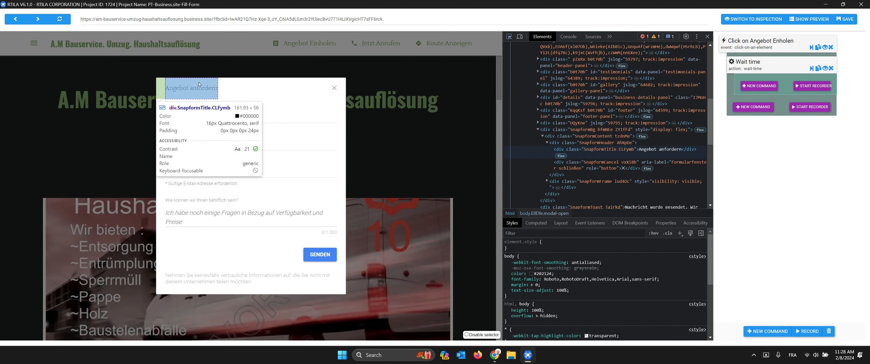
{"action": "left_click", "coordinate": [226, 80]}
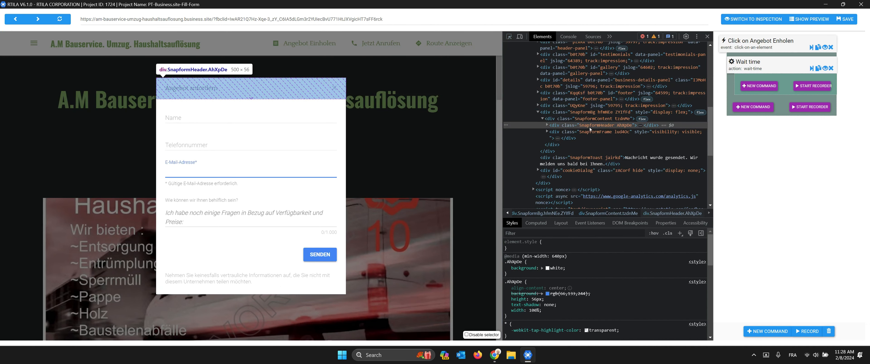
{"action": "scroll", "coordinate": [590, 128], "scroll_direction": "up", "scroll_amount": 2}
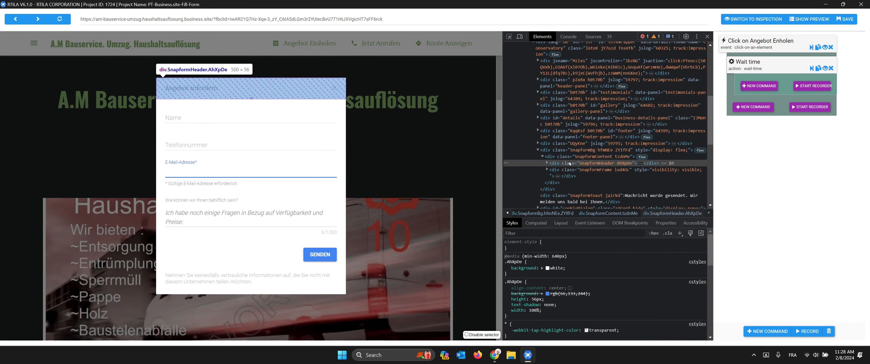
{"action": "left_click", "coordinate": [561, 172]}
{"action": "scroll", "coordinate": [570, 159], "scroll_direction": "down", "scroll_amount": 2}
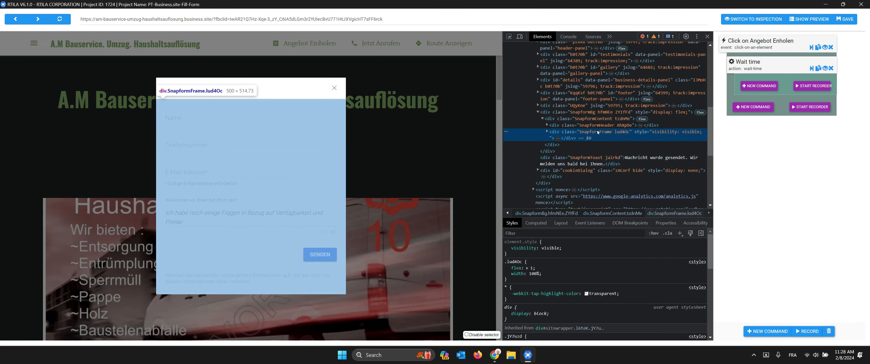
{"action": "left_click", "coordinate": [547, 132]}
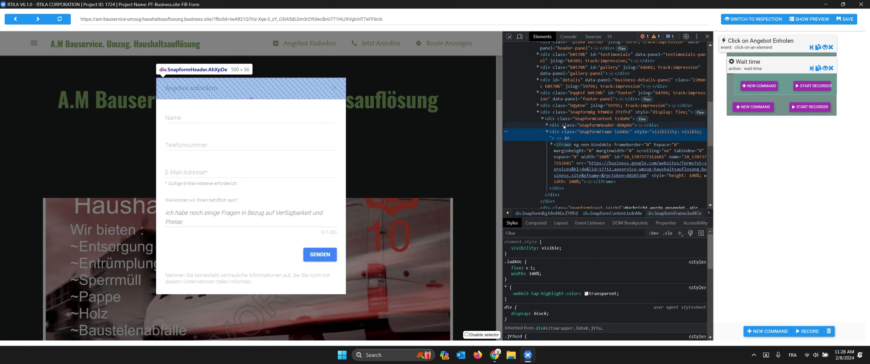
{"action": "scroll", "coordinate": [564, 110], "scroll_direction": "down", "scroll_amount": 2}
{"action": "left_click", "coordinate": [564, 110]}
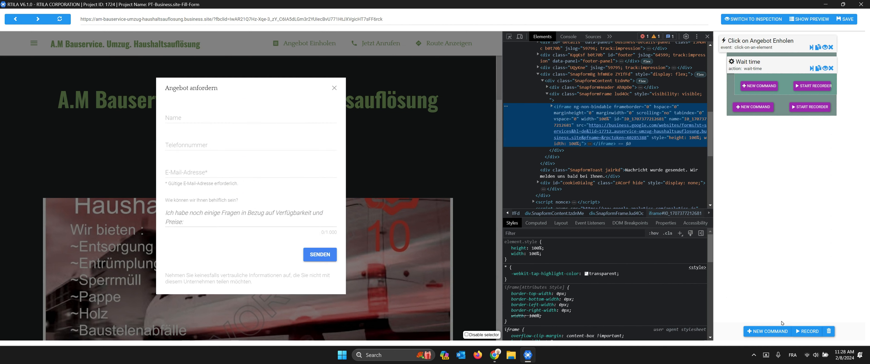
{"action": "left_click", "coordinate": [767, 332]}
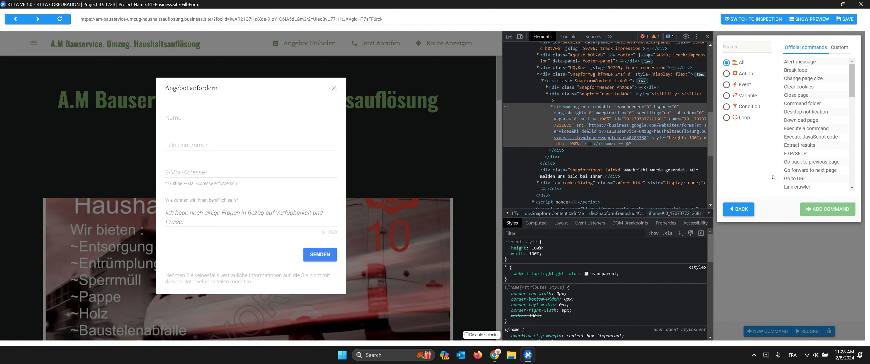
{"action": "left_click", "coordinate": [477, 355]}
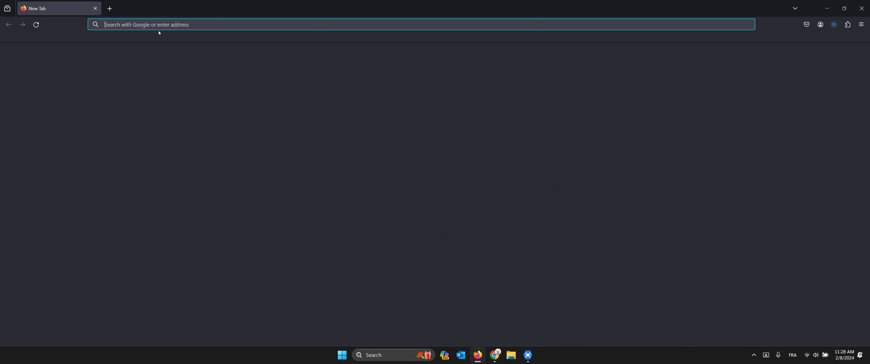
Step: Search the rtila.com downloads for 'iframe', view the Target Iframe Element page, and return to RTILA
{"action": "type", "text": "rtila.com/"}
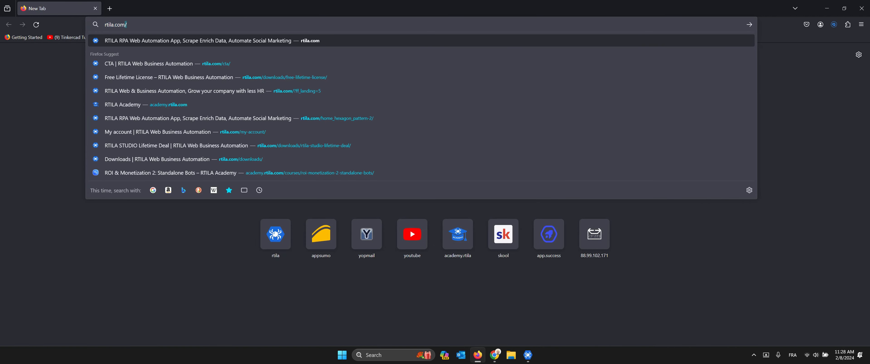
{"action": "key", "text": "Return"}
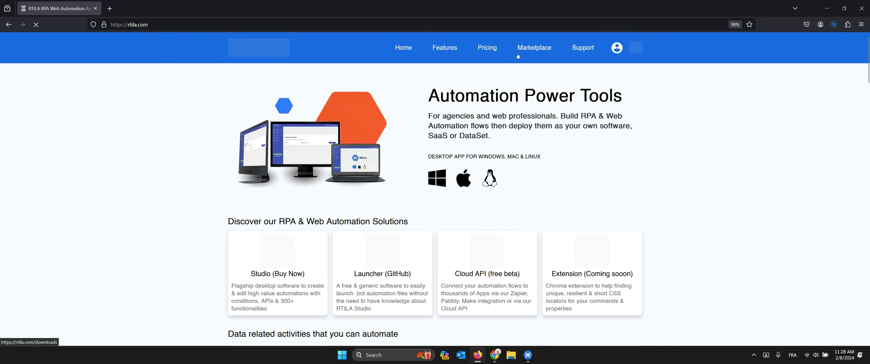
{"action": "left_click", "coordinate": [533, 52]}
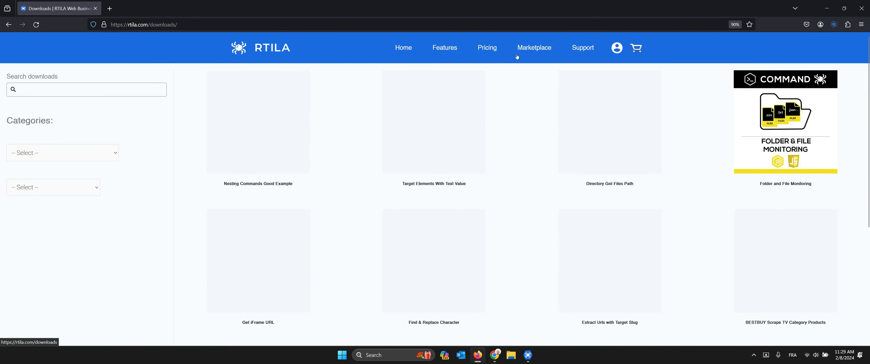
{"action": "type", "text": "iframe"}
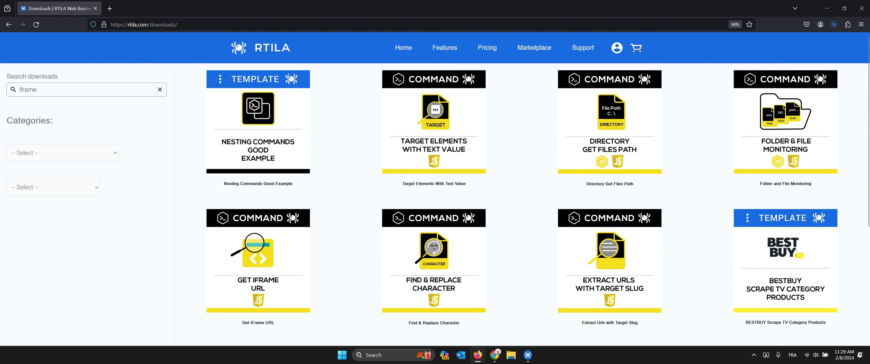
{"action": "key", "text": "Return"}
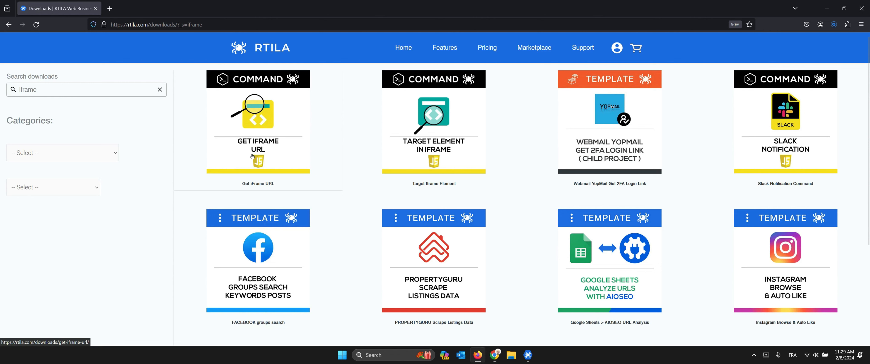
{"action": "left_click", "coordinate": [439, 167]}
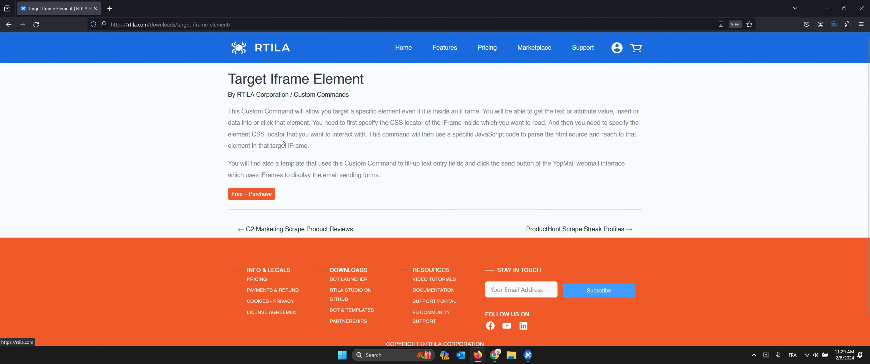
{"action": "left_click", "coordinate": [532, 355]}
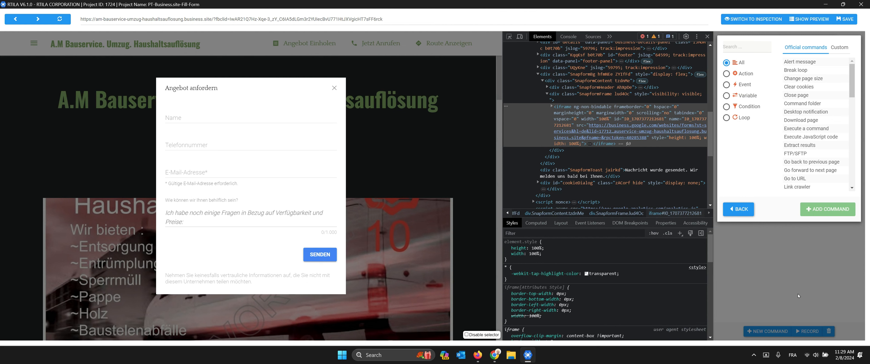
Step: Show the Custom commands and cancel the custom command file upload
{"action": "left_click", "coordinate": [842, 51]}
{"action": "left_click", "coordinate": [802, 192]}
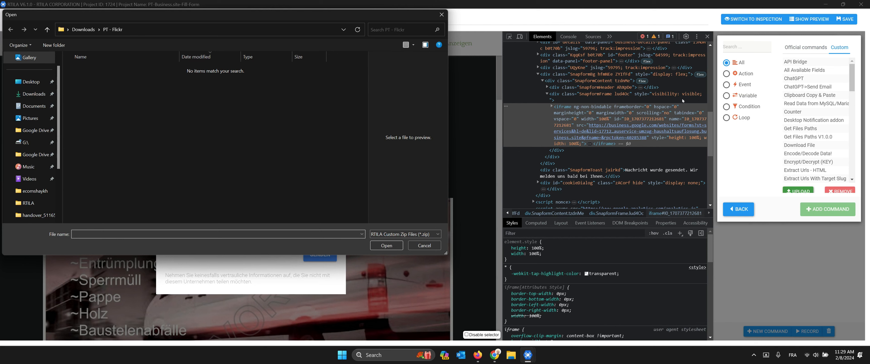
{"action": "left_click", "coordinate": [40, 96]}
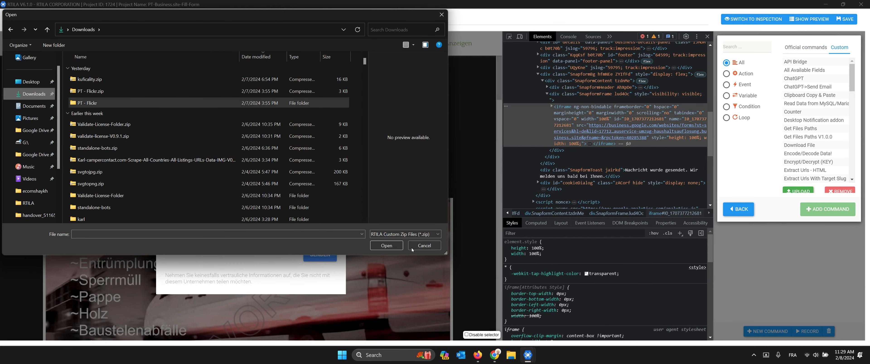
{"action": "left_click", "coordinate": [422, 248]}
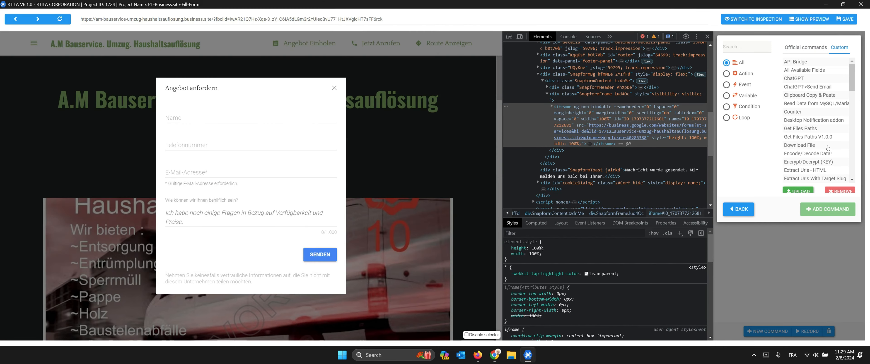
Step: Search custom commands for 'ifra' and add IFrame Selector after the Wait time step
{"action": "scroll", "coordinate": [817, 170], "scroll_direction": "down", "scroll_amount": 10}
{"action": "scroll", "coordinate": [833, 144], "scroll_direction": "up", "scroll_amount": 10}
{"action": "scroll", "coordinate": [834, 127], "scroll_direction": "down", "scroll_amount": 10}
{"action": "scroll", "coordinate": [836, 150], "scroll_direction": "up", "scroll_amount": 10}
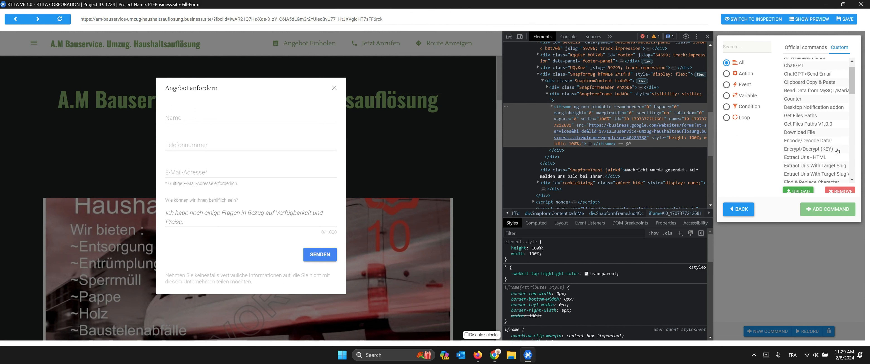
{"action": "left_click", "coordinate": [748, 49]}
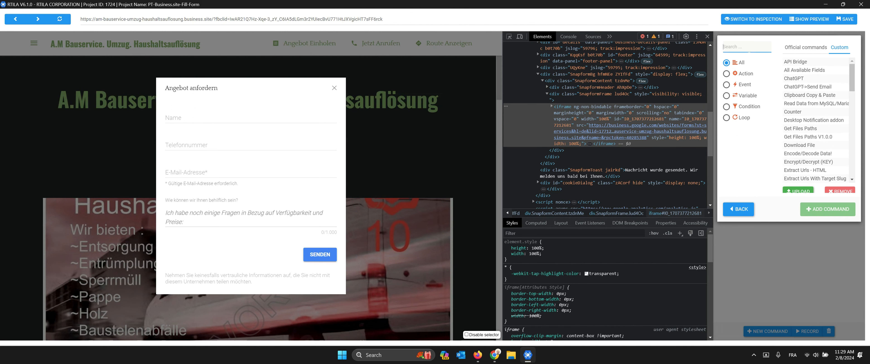
{"action": "type", "text": "ifra"}
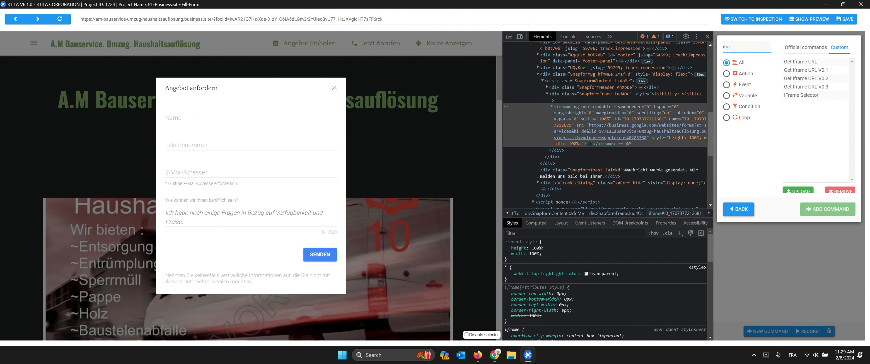
{"action": "left_click", "coordinate": [802, 96]}
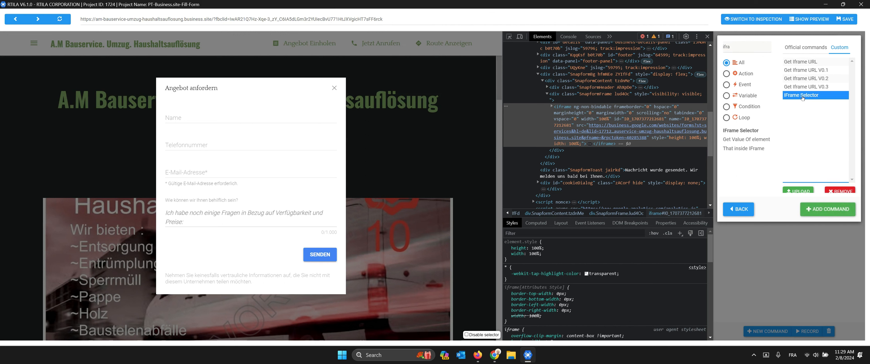
{"action": "left_click", "coordinate": [831, 212]}
Step: Replace name='ifmail'] with ng-non-bindable] so the Iframe Attribute Selector reads iframe[ng-non-bindable]
{"action": "left_click", "coordinate": [761, 135]}
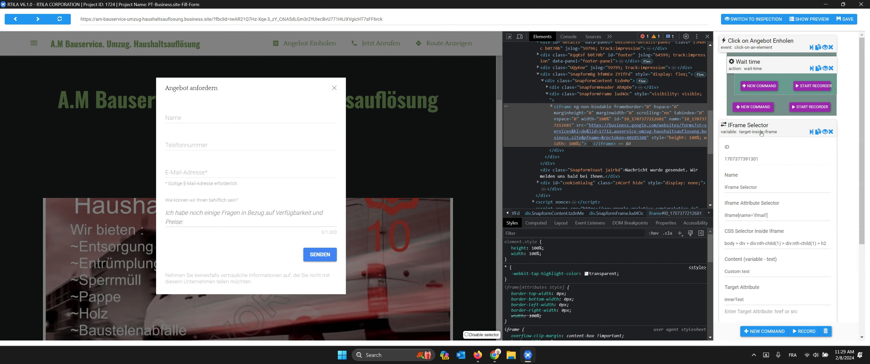
{"action": "scroll", "coordinate": [761, 134], "scroll_direction": "down", "scroll_amount": 1}
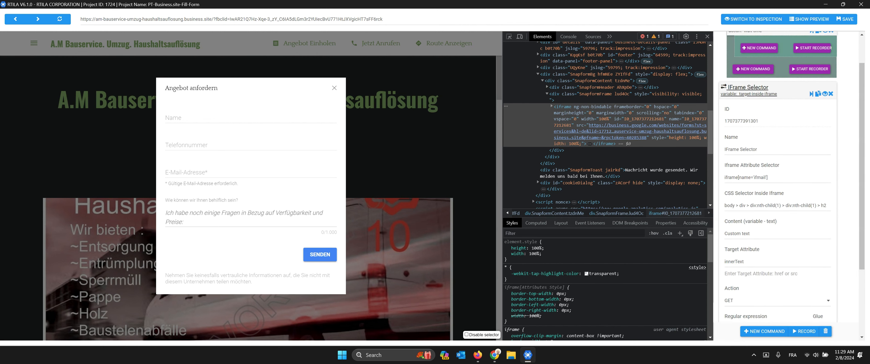
{"action": "double_click", "coordinate": [749, 179]}
{"action": "triple_click", "coordinate": [749, 179]}
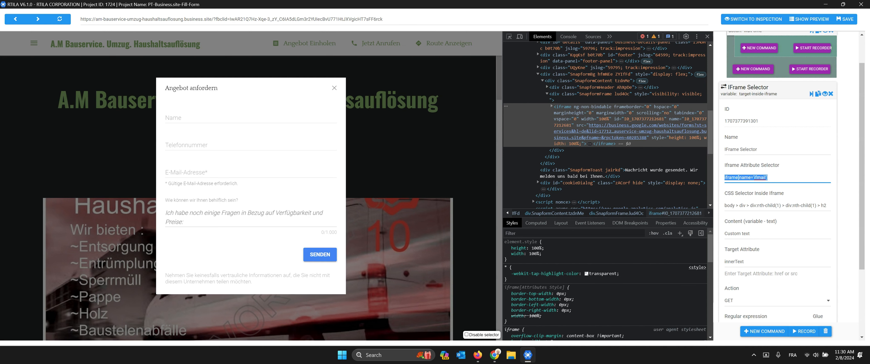
{"action": "left_click", "coordinate": [773, 205]}
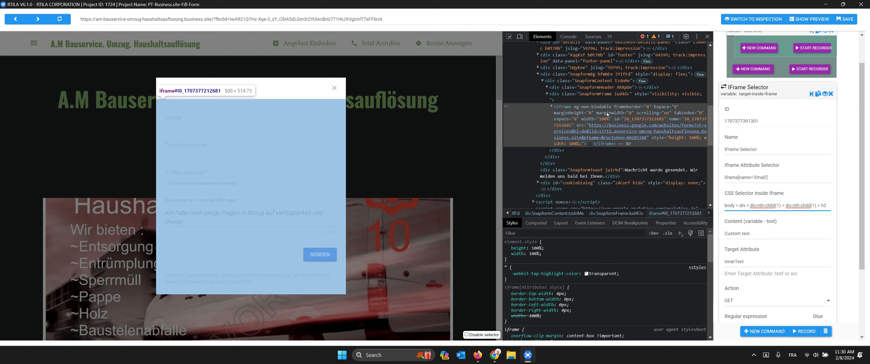
{"action": "double_click", "coordinate": [578, 108]}
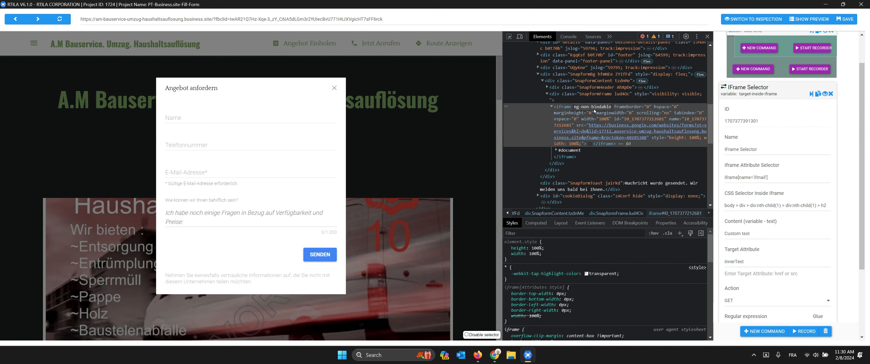
{"action": "left_click", "coordinate": [581, 113]}
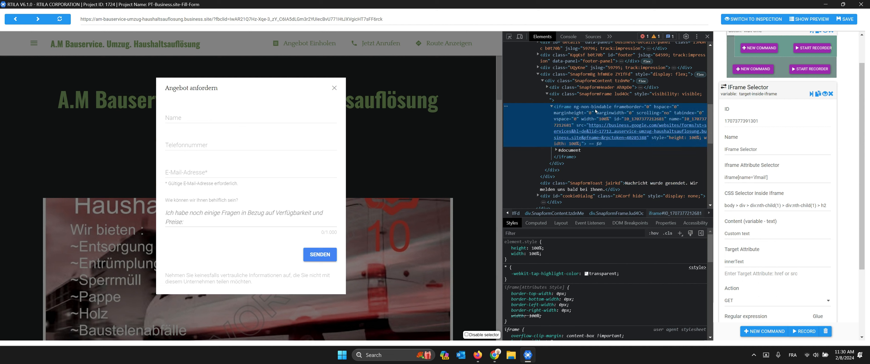
{"action": "left_click_drag", "start_coordinate": [739, 178], "coordinate": [766, 179]}
{"action": "type", "text": "ng-non-bindable"}
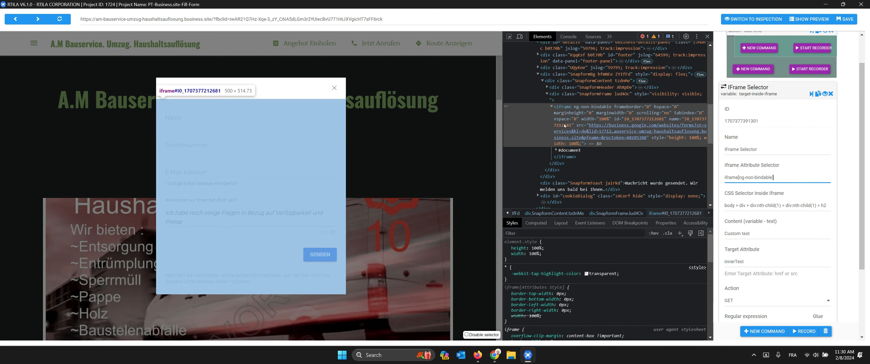
Step: Expand the iframe's #document, html, body and nested divs down to the ymcQsd form container
{"action": "left_click", "coordinate": [557, 151]}
{"action": "scroll", "coordinate": [561, 135], "scroll_direction": "down", "scroll_amount": 1}
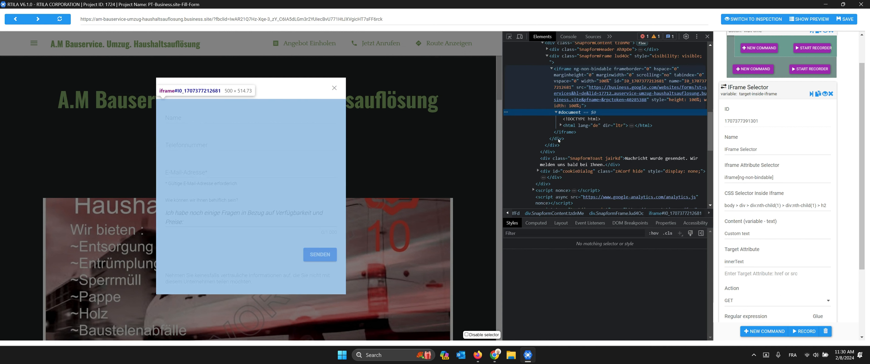
{"action": "left_click", "coordinate": [561, 125]}
{"action": "scroll", "coordinate": [567, 111], "scroll_direction": "down", "scroll_amount": 1}
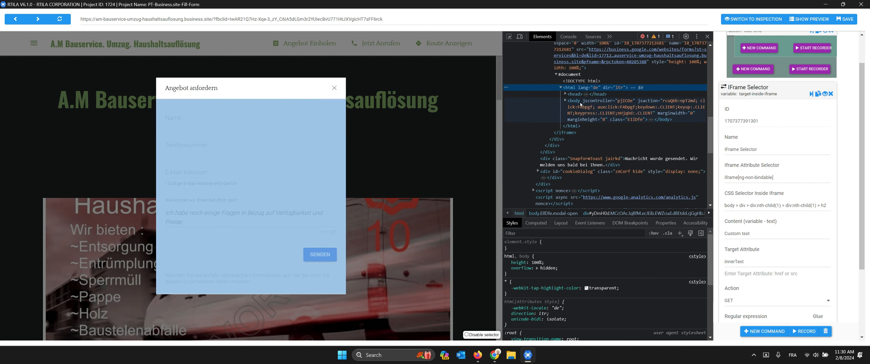
{"action": "left_click", "coordinate": [566, 101]}
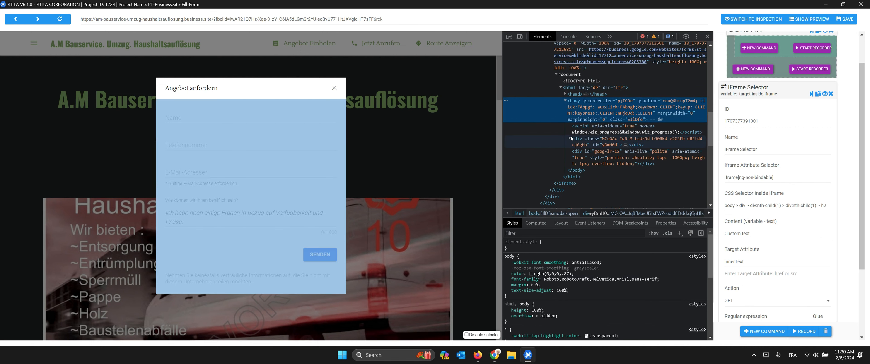
{"action": "left_click", "coordinate": [570, 139]}
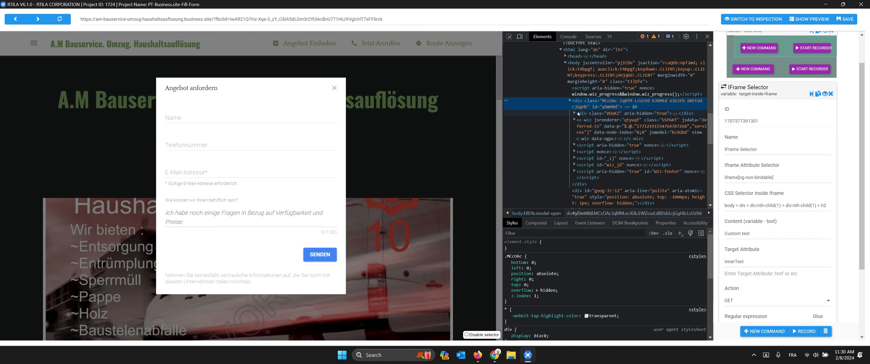
{"action": "left_click", "coordinate": [574, 121]}
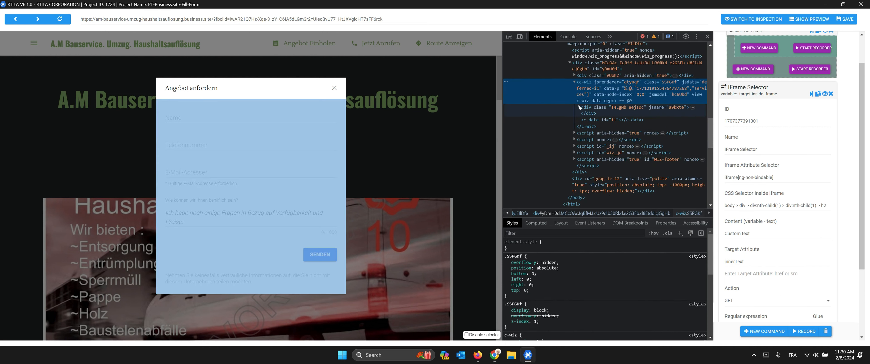
{"action": "left_click", "coordinate": [579, 108]}
{"action": "left_click", "coordinate": [583, 114]}
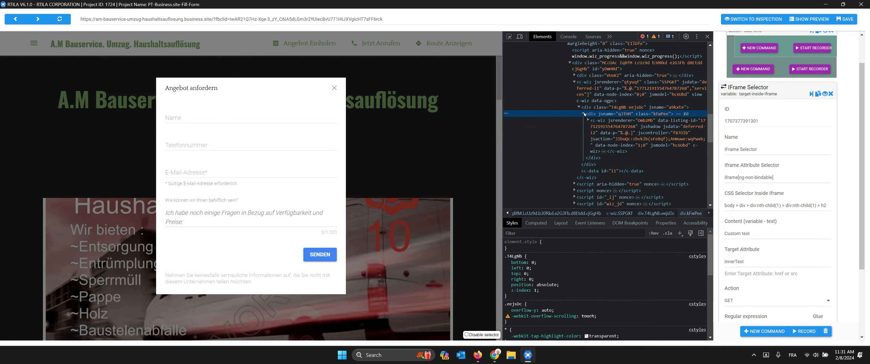
{"action": "left_click", "coordinate": [588, 120]}
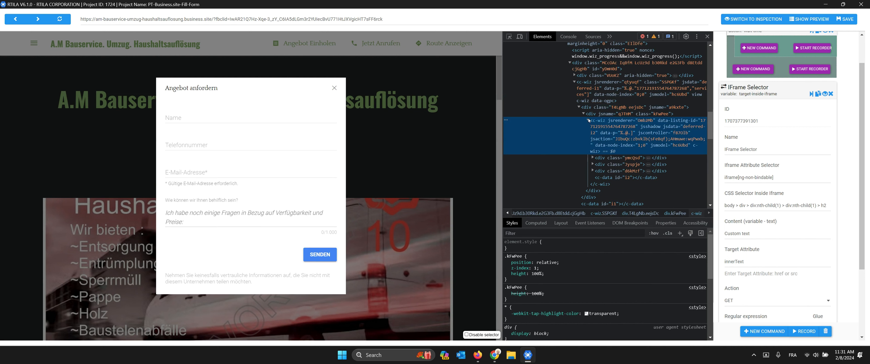
{"action": "left_click", "coordinate": [594, 159]}
{"action": "scroll", "coordinate": [604, 154], "scroll_direction": "down", "scroll_amount": 1}
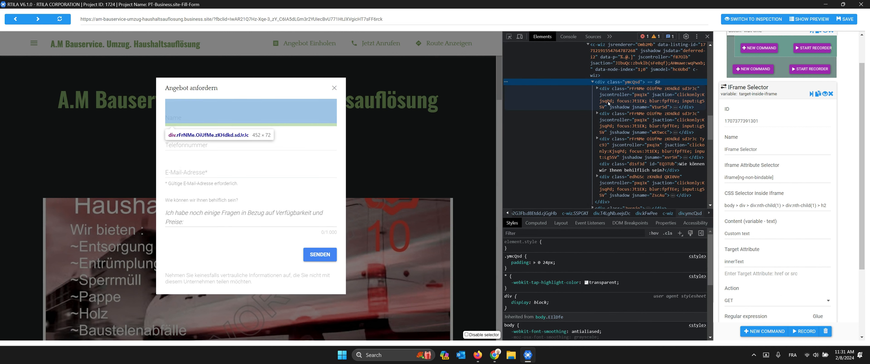
Step: Drill into the Name field's wrappers to select the input.whsOnd.zHQkBf element
{"action": "left_click", "coordinate": [609, 91]}
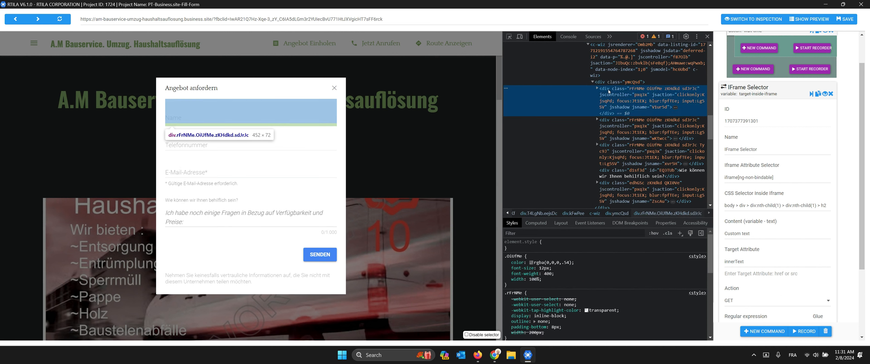
{"action": "left_click", "coordinate": [596, 88]}
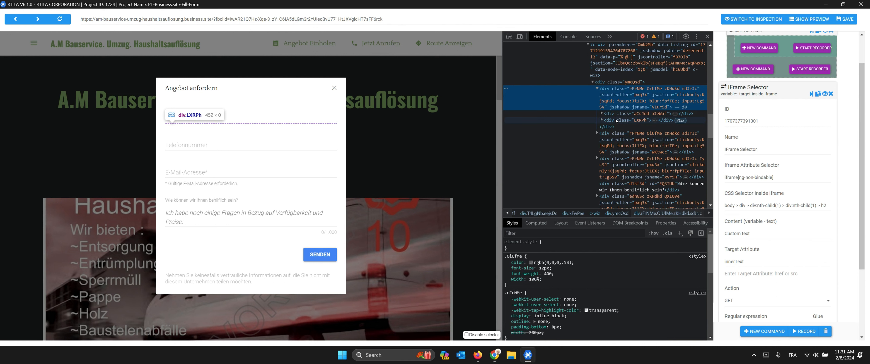
{"action": "left_click", "coordinate": [602, 113]}
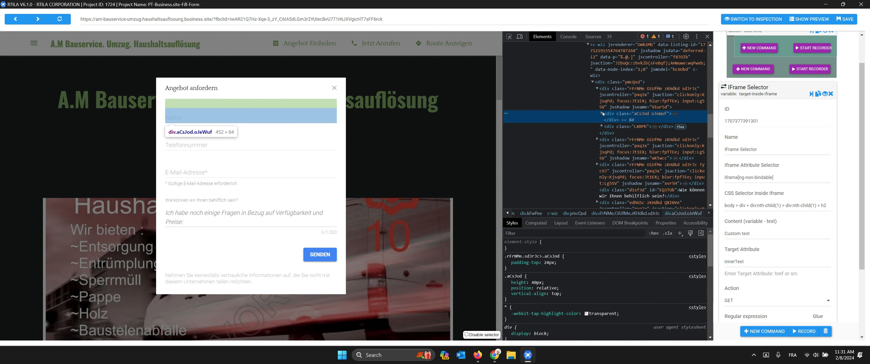
{"action": "left_click", "coordinate": [602, 114]}
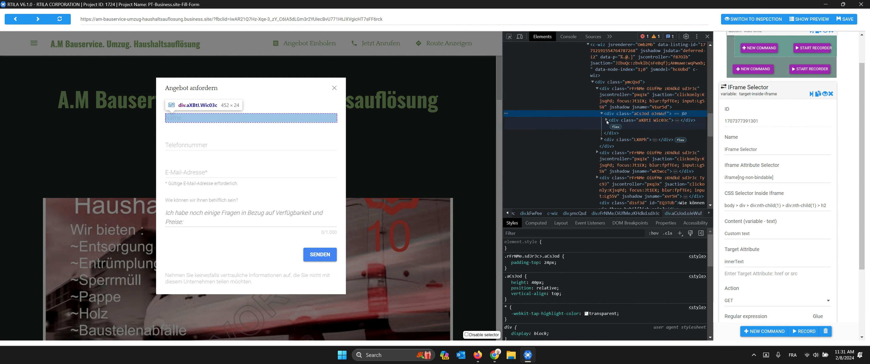
{"action": "left_click", "coordinate": [606, 121]}
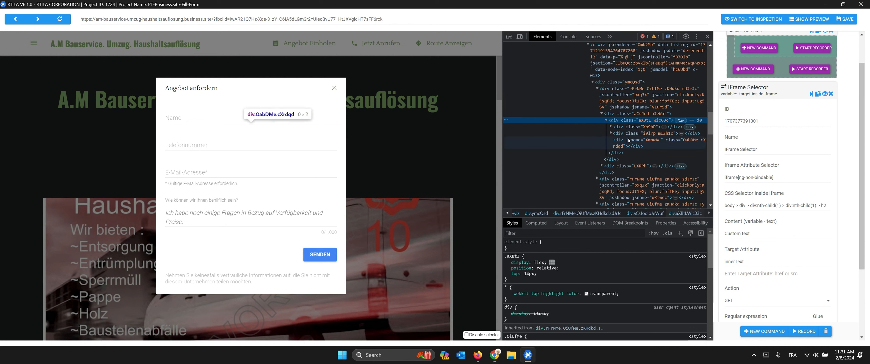
{"action": "left_click", "coordinate": [627, 127]}
{"action": "key", "text": "Right"}
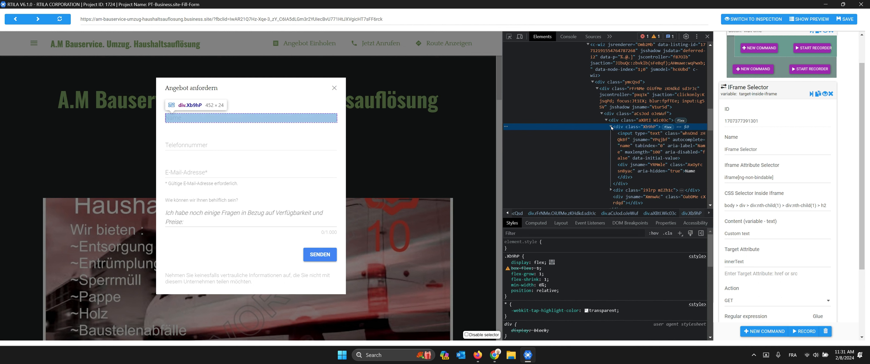
{"action": "left_click", "coordinate": [631, 136]}
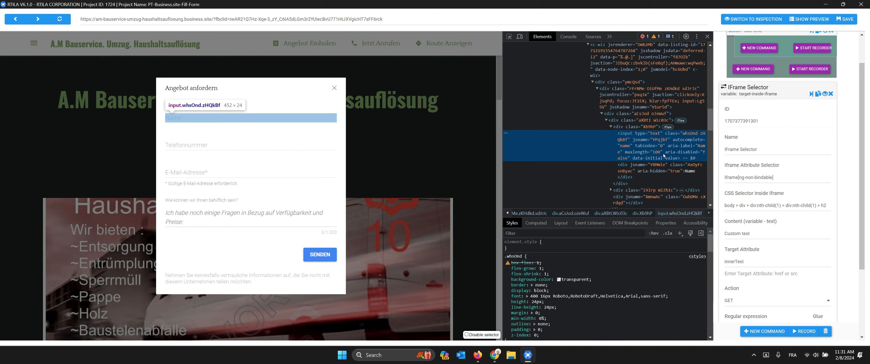
Step: Set CSS Selector Inside Iframe to input[aria-label="Name"] using the copied aria-label
{"action": "double_click", "coordinate": [680, 147]}
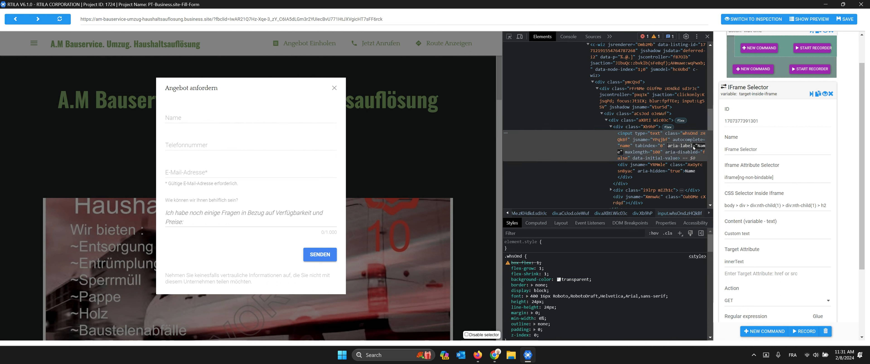
{"action": "left_click", "coordinate": [678, 147]}
{"action": "key", "text": "ctrl+a"}
{"action": "key", "text": "ctrl+c"}
{"action": "triple_click", "coordinate": [750, 205]}
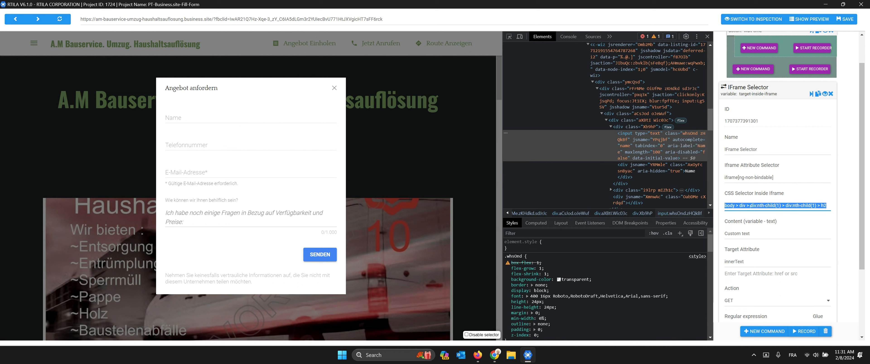
{"action": "key", "text": "BackSpace"}
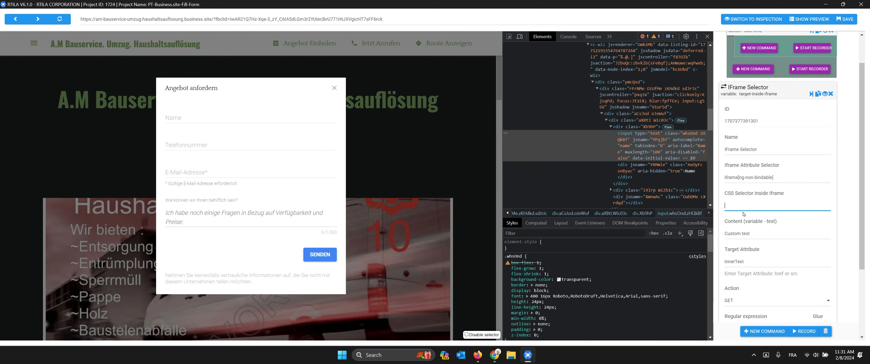
{"action": "type", "text": "input["}
{"action": "key", "text": "ctrl+v"}
{"action": "left_click", "coordinate": [631, 136]}
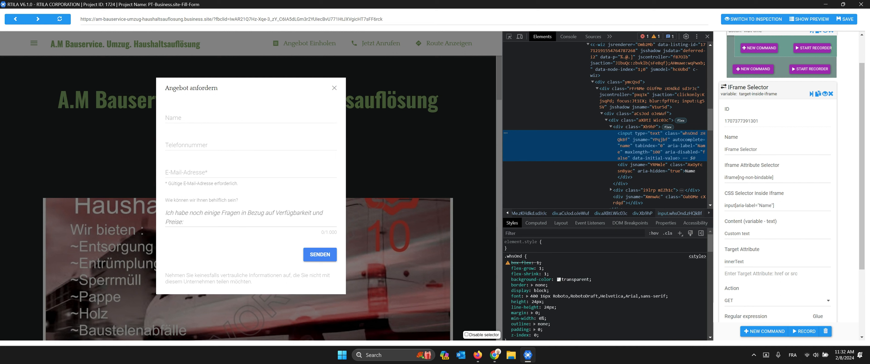
Step: Replace the Content placeholder with a short sample name greeting
{"action": "triple_click", "coordinate": [738, 233]}
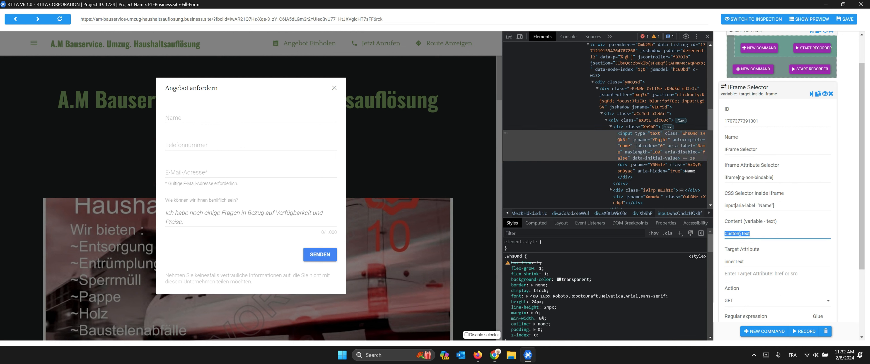
{"action": "type", "text": "Mohamed Find you !"}
{"action": "scroll", "coordinate": [760, 238], "scroll_direction": "down", "scroll_amount": 1}
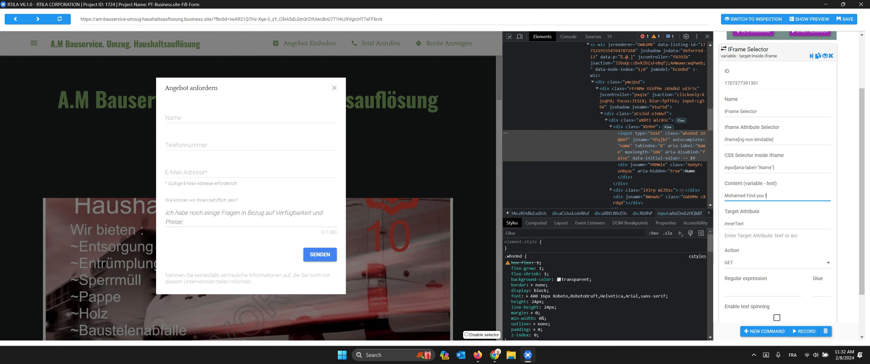
{"action": "type", "text": "!"}
Step: Keep Target Attribute innerText and change the Action from GET to INSERT
{"action": "left_click_drag", "start_coordinate": [728, 223], "coordinate": [743, 223]}
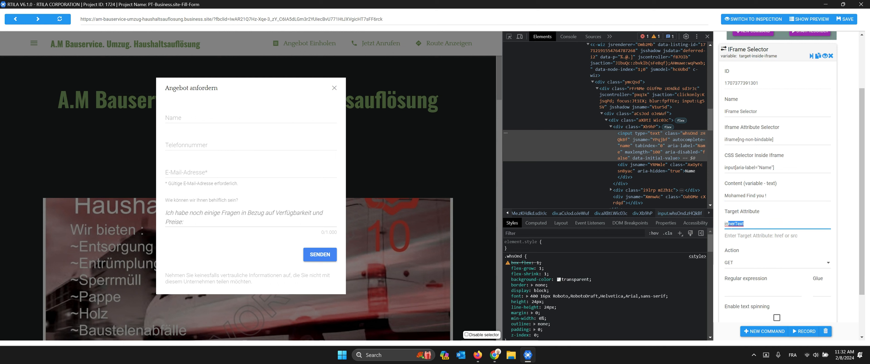
{"action": "left_click", "coordinate": [746, 226]}
{"action": "scroll", "coordinate": [777, 186], "scroll_direction": "down", "scroll_amount": 1}
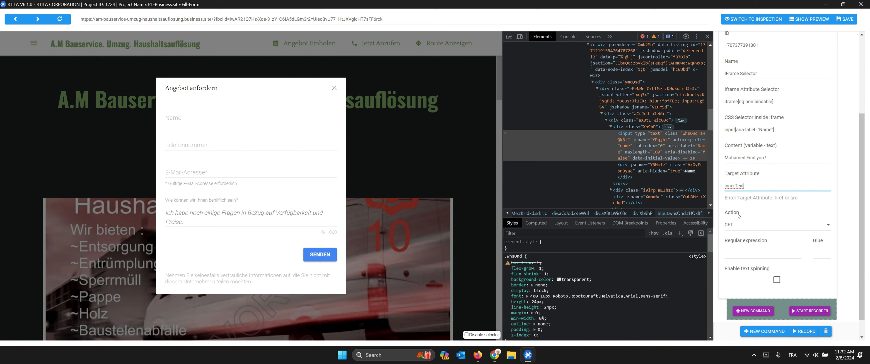
{"action": "left_click", "coordinate": [739, 227]}
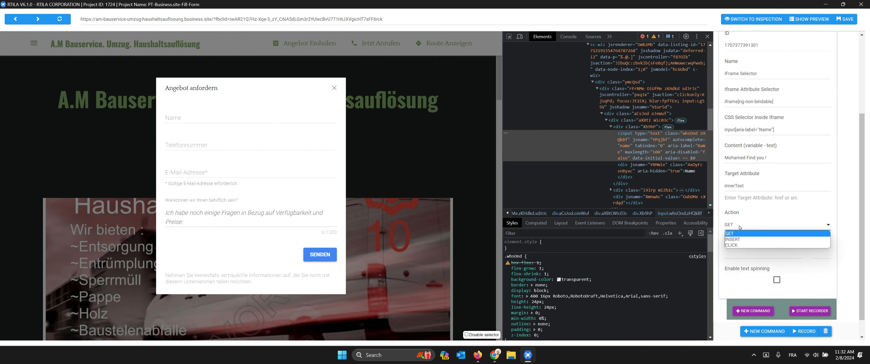
{"action": "left_click", "coordinate": [740, 240]}
{"action": "double_click", "coordinate": [749, 188]}
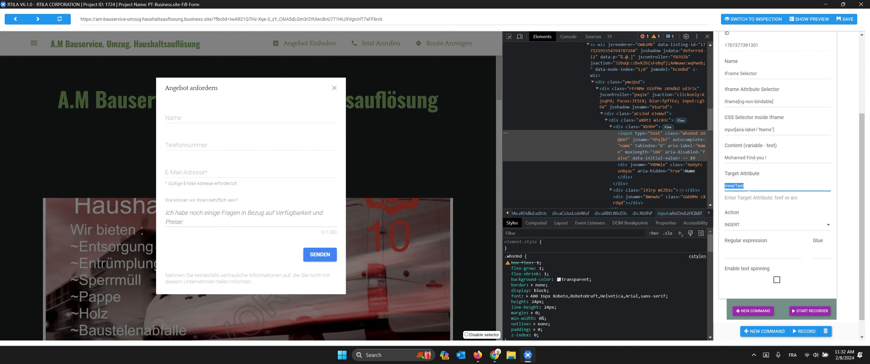
{"action": "left_click", "coordinate": [742, 226]}
{"action": "left_click", "coordinate": [745, 233]}
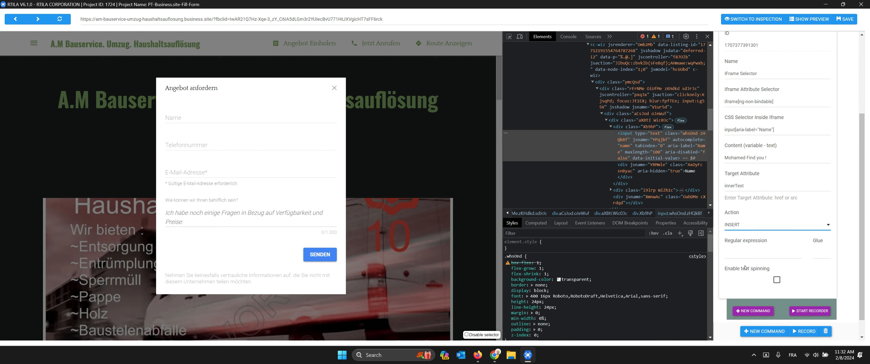
{"action": "scroll", "coordinate": [745, 268], "scroll_direction": "down", "scroll_amount": 1}
{"action": "scroll", "coordinate": [753, 260], "scroll_direction": "up", "scroll_amount": 4}
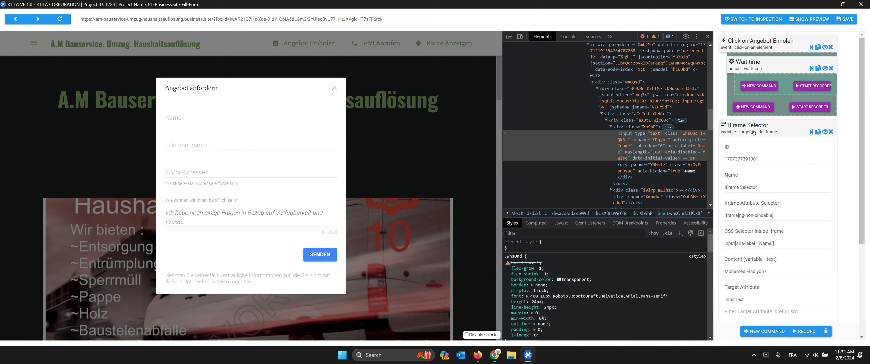
{"action": "scroll", "coordinate": [754, 135], "scroll_direction": "down", "scroll_amount": 5}
{"action": "scroll", "coordinate": [757, 146], "scroll_direction": "up", "scroll_amount": 5}
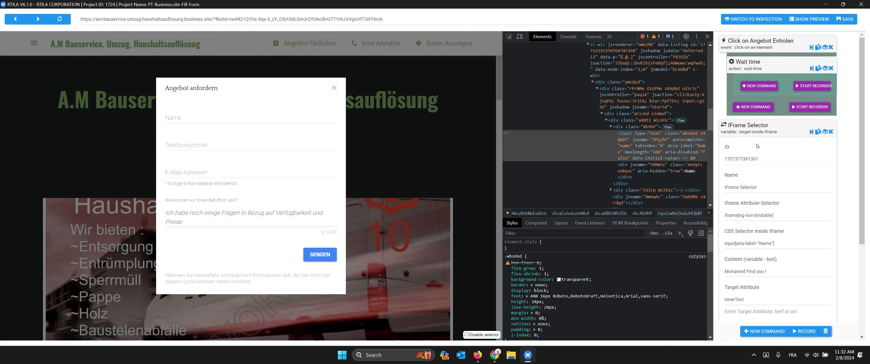
Step: Save, add a Wait time step (max 3) after the IFrame Selector, and save the project
{"action": "left_click", "coordinate": [752, 132]}
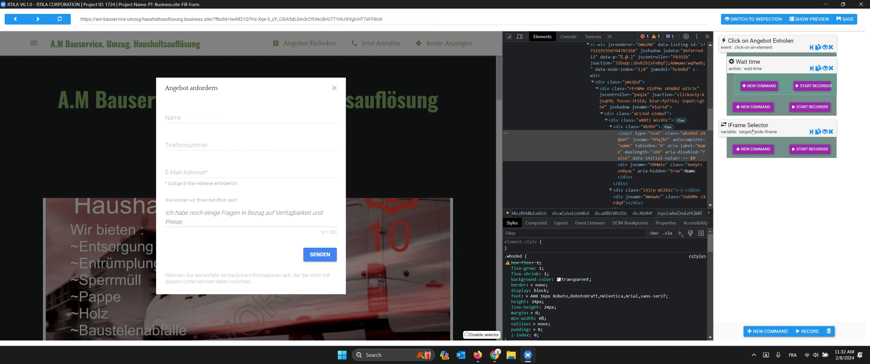
{"action": "left_click", "coordinate": [763, 151]}
{"action": "type", "text": "wait"}
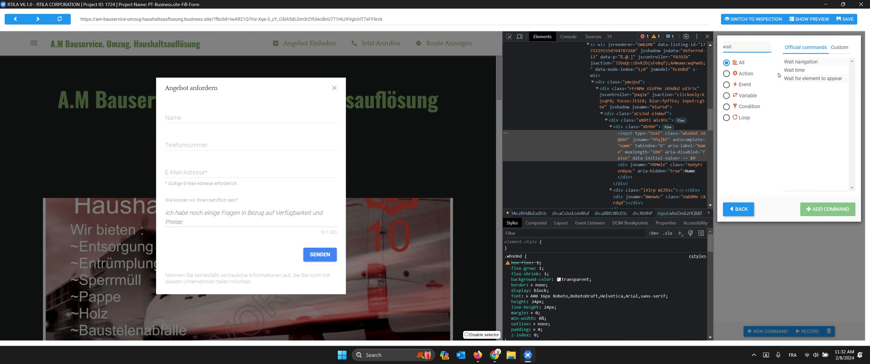
{"action": "left_click", "coordinate": [790, 70]}
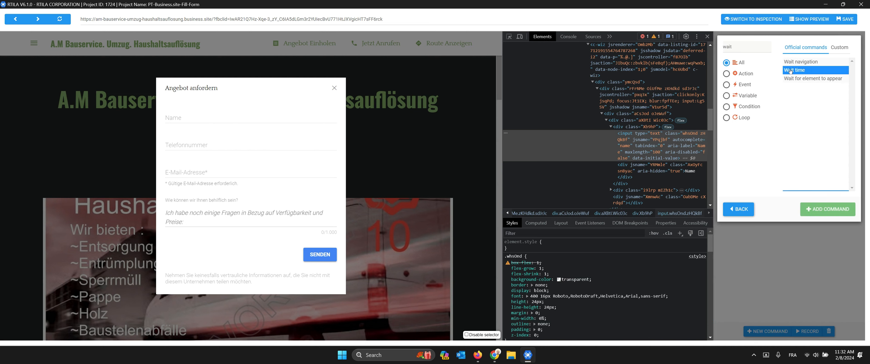
{"action": "left_click", "coordinate": [827, 209]}
{"action": "double_click", "coordinate": [744, 213]}
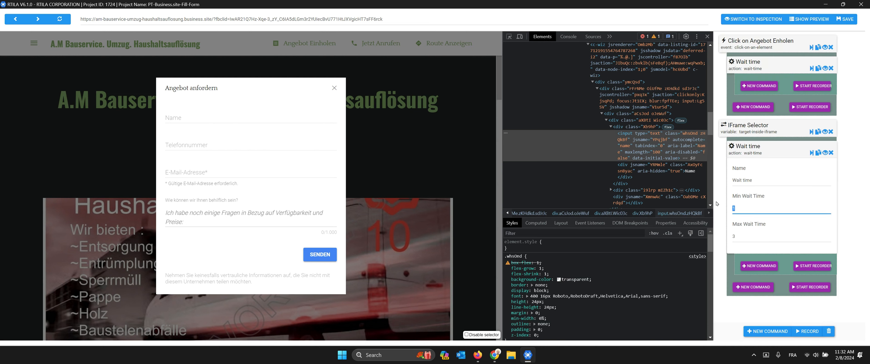
{"action": "left_click", "coordinate": [746, 149]}
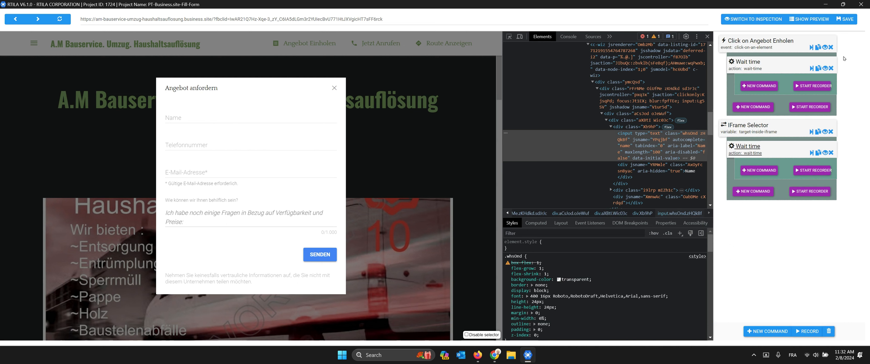
{"action": "left_click", "coordinate": [853, 20]}
Step: Check the Click on Angebot Enholen command's name in its settings
{"action": "left_click", "coordinate": [773, 46]}
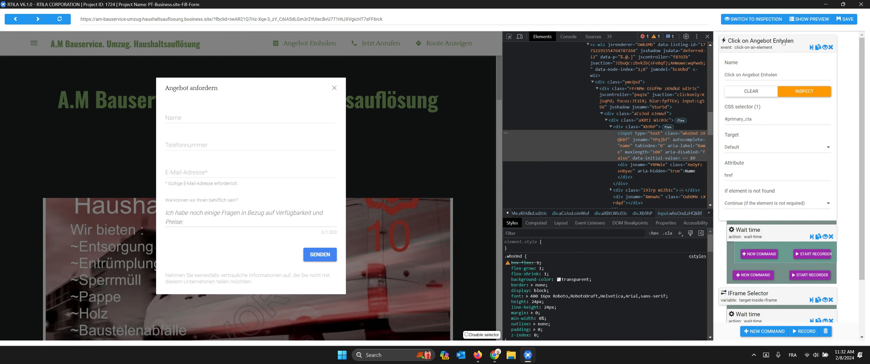
{"action": "left_click", "coordinate": [760, 75]}
{"action": "left_click", "coordinate": [759, 47]}
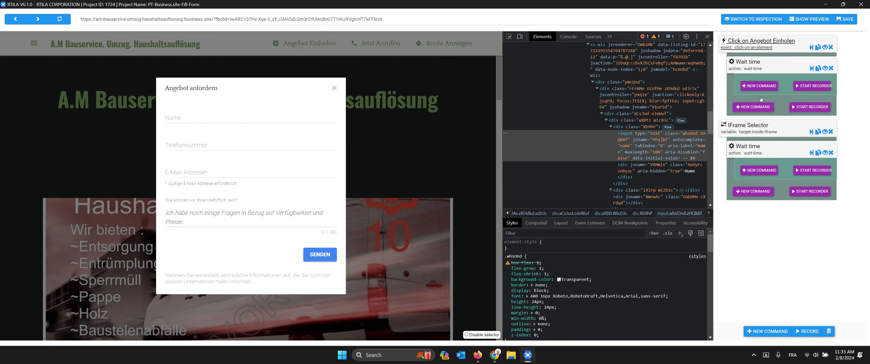
Step: Review the IFrame Selector's iframe attribute selector and its CSS selector inside the iframe
{"action": "left_click", "coordinate": [747, 125]}
{"action": "left_click_drag", "start_coordinate": [773, 215], "coordinate": [726, 215]}
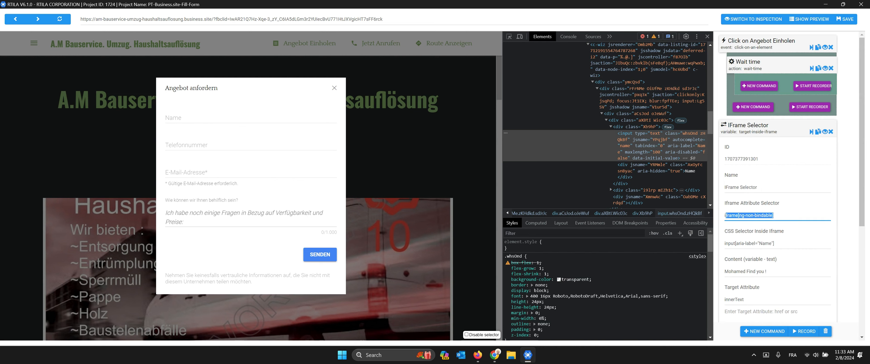
{"action": "left_click", "coordinate": [757, 243]}
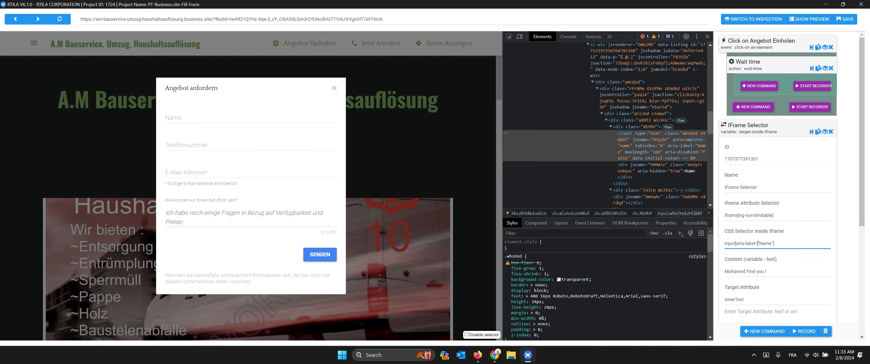
{"action": "left_click_drag", "start_coordinate": [774, 244], "coordinate": [723, 246]}
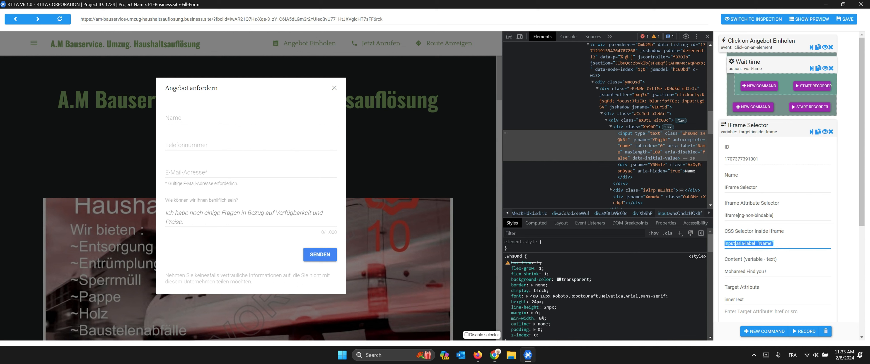
{"action": "left_click", "coordinate": [762, 243]}
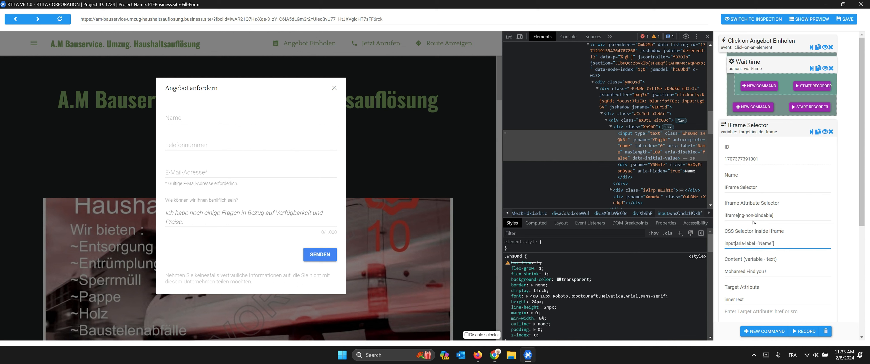
Step: Collapse the IFrame Selector, save the project and close the project editor window
{"action": "left_click", "coordinate": [740, 128]}
{"action": "left_click", "coordinate": [840, 21]}
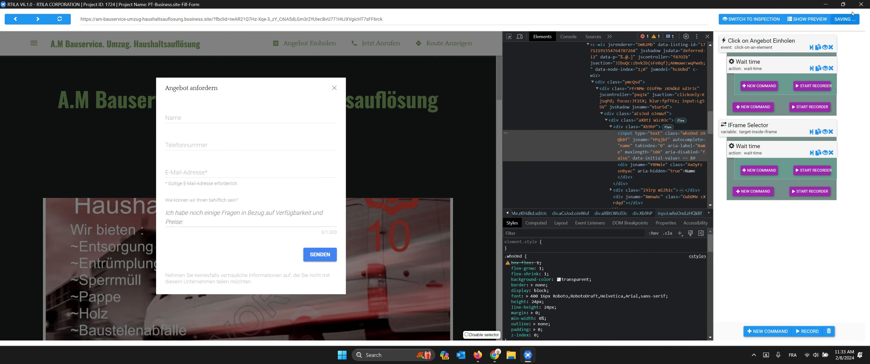
{"action": "left_click", "coordinate": [860, 5]}
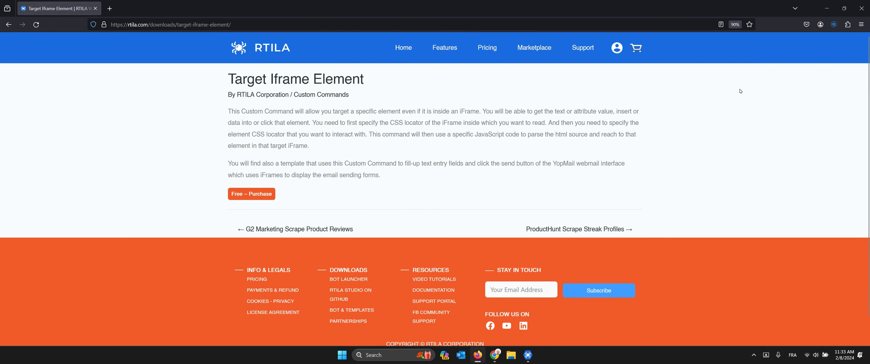
Step: Close Firefox and run PT-Business.site-Fill-Form locally from the projects list
{"action": "left_click", "coordinate": [862, 7]}
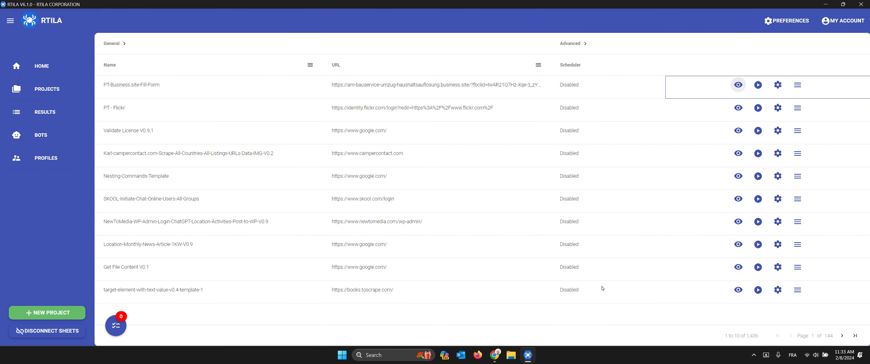
{"action": "left_click", "coordinate": [758, 85]}
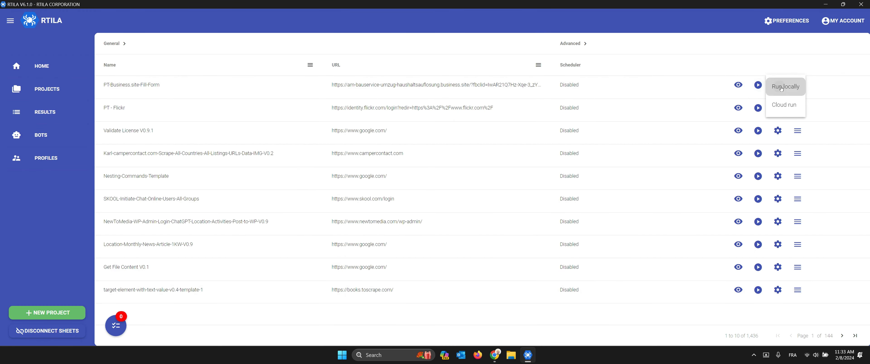
{"action": "left_click", "coordinate": [781, 88]}
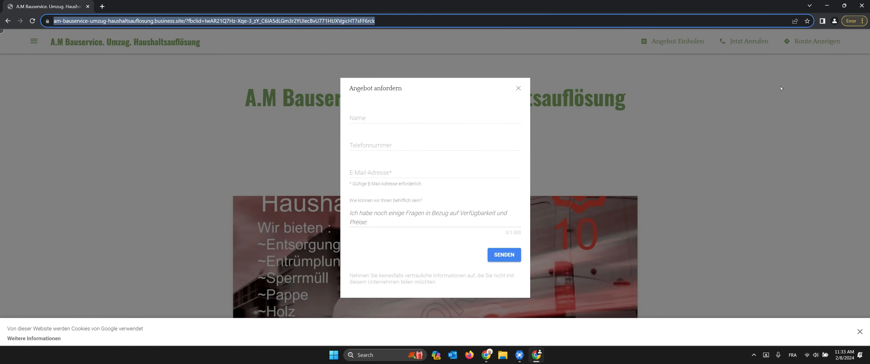
Step: Let the automated run type a name into the Angebot anfordern form's Name field
{"action": "type", "text": "Mohamed Find you !"}
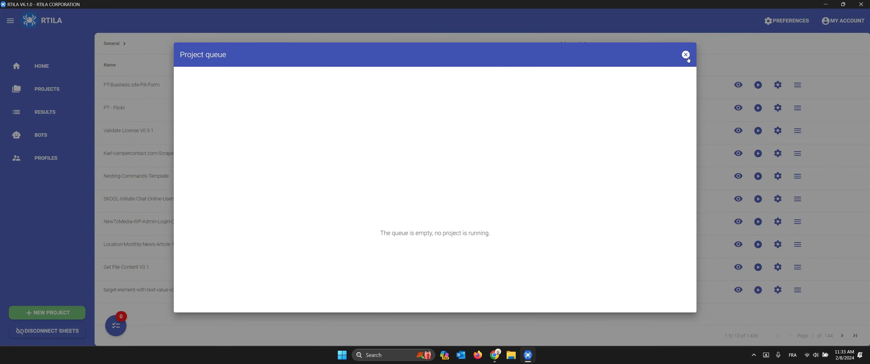
Step: Close the finished project queue, reopen PT-Business.site-Fill-Form and open the quote request form
{"action": "left_click", "coordinate": [685, 55]}
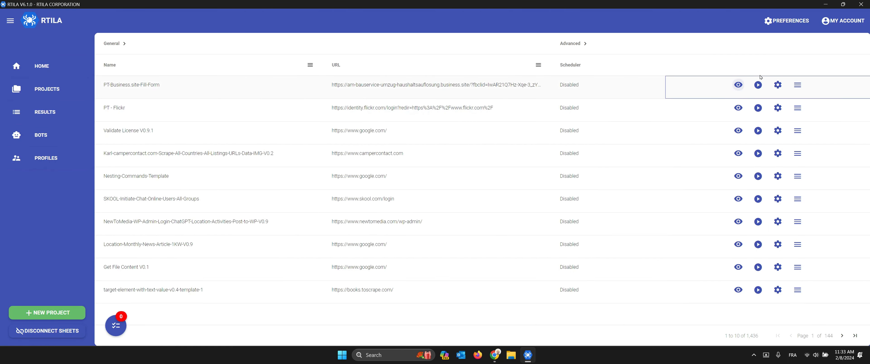
{"action": "left_click", "coordinate": [739, 85]}
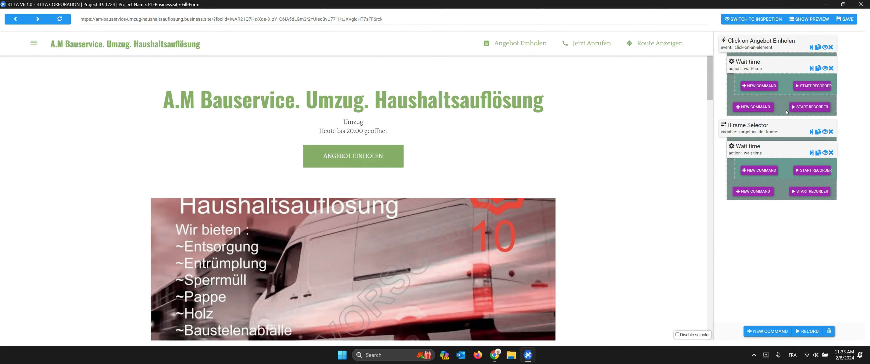
{"action": "left_click", "coordinate": [376, 157]}
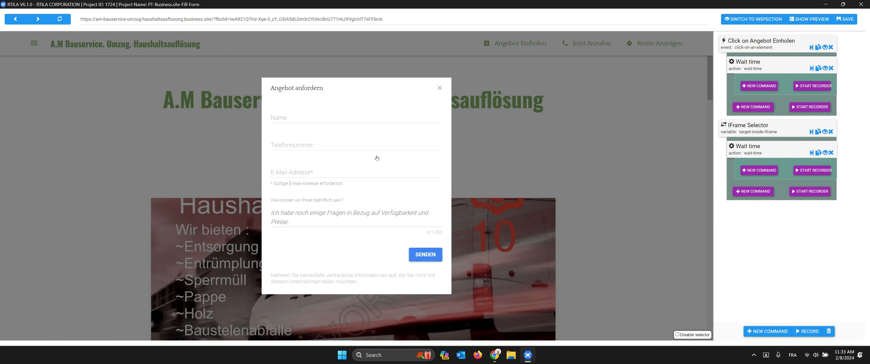
Step: Collapse the IFrame Selector settings and hide its nested Wait time subcommand
{"action": "left_click", "coordinate": [748, 131]}
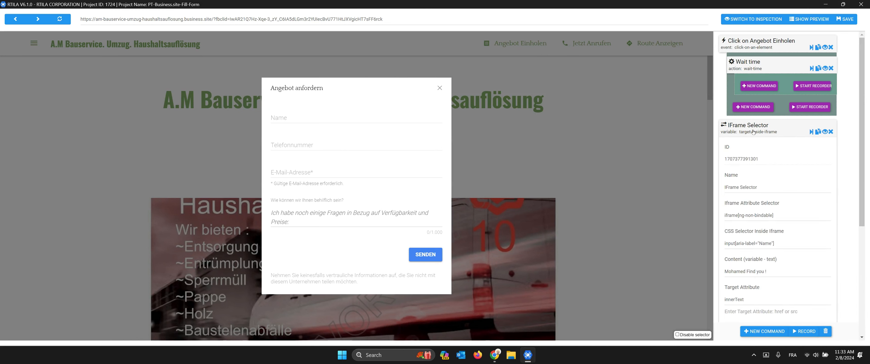
{"action": "left_click", "coordinate": [752, 132]}
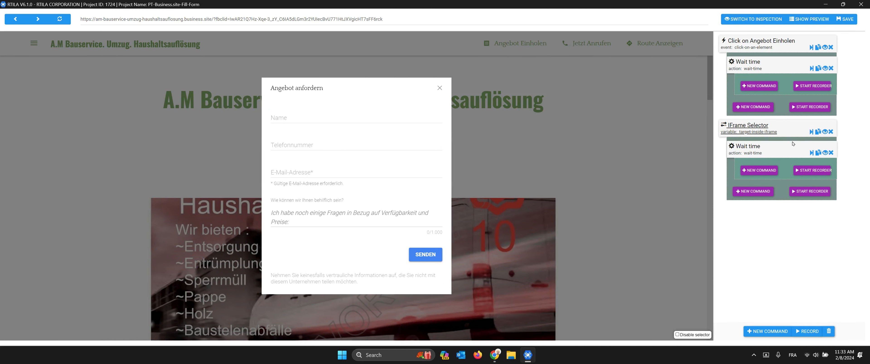
{"action": "left_click", "coordinate": [825, 132]}
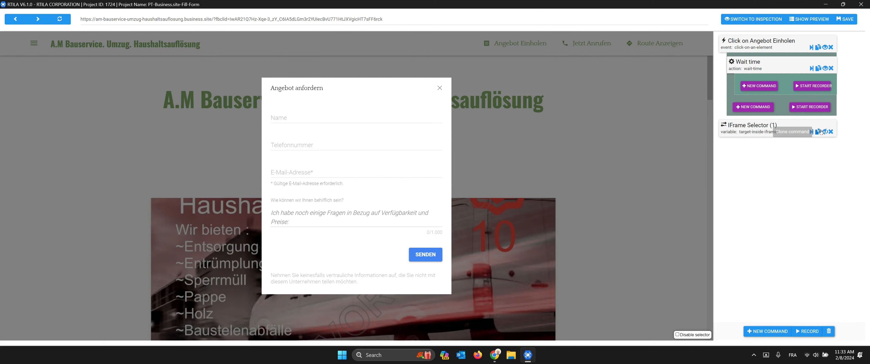
Step: Clone the IFrame Selector command and rename the original to 'IFrame Selector Input Name'
{"action": "left_click", "coordinate": [817, 132]}
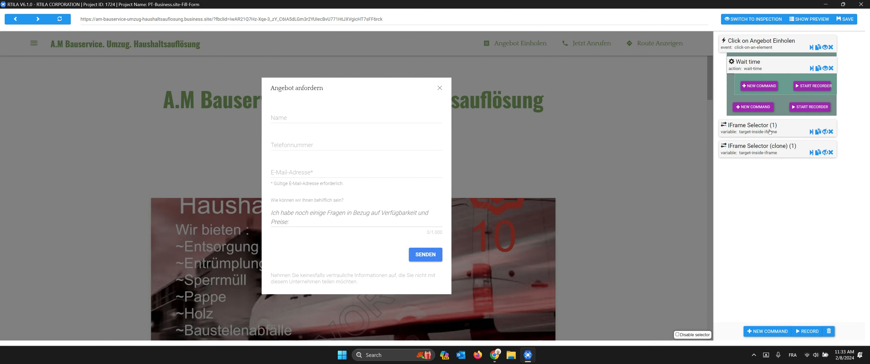
{"action": "left_click", "coordinate": [751, 126]}
{"action": "left_click", "coordinate": [764, 191]}
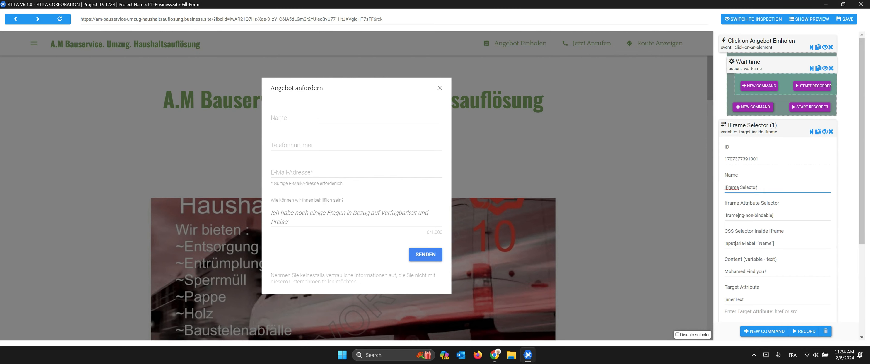
{"action": "type", "text": "Input Name"}
{"action": "left_click", "coordinate": [759, 135]}
Step: Rename the cloned command from its '(clone)' name to 'IFrame Selector Input Phone'
{"action": "left_click", "coordinate": [760, 145]}
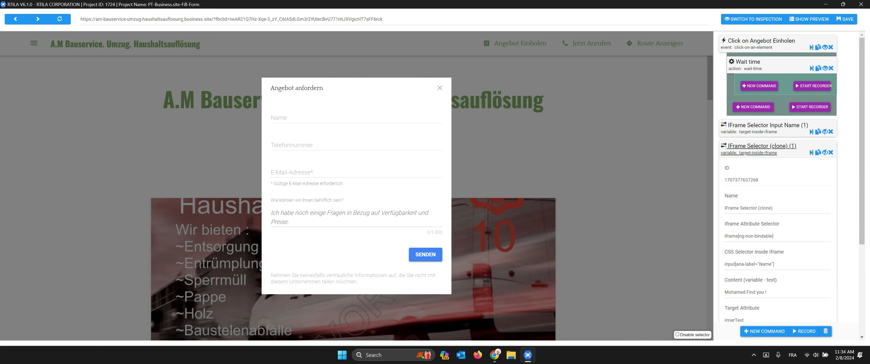
{"action": "left_click", "coordinate": [791, 211]}
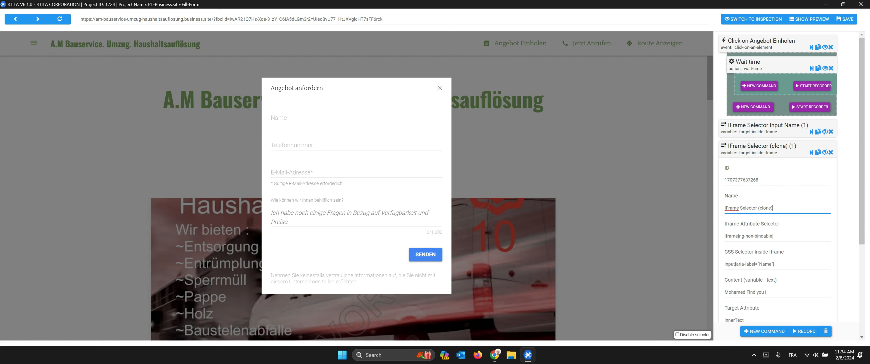
{"action": "left_click_drag", "start_coordinate": [788, 210], "coordinate": [758, 209]}
{"action": "type", "text": "Input Phone"}
{"action": "left_click", "coordinate": [763, 154]}
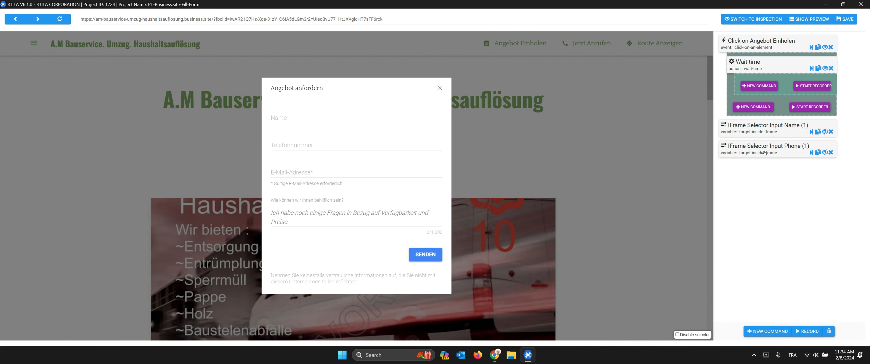
Step: In Input Phone's CSS selector inside iframe, select the word Name for replacement
{"action": "left_click", "coordinate": [783, 151]}
{"action": "scroll", "coordinate": [783, 151], "scroll_direction": "down", "scroll_amount": 2}
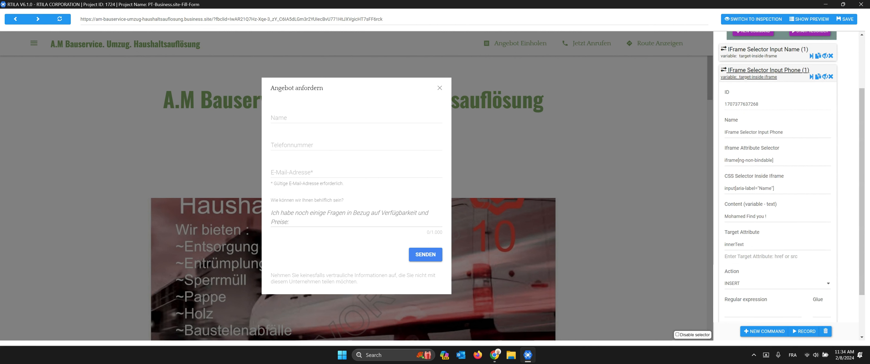
{"action": "left_click_drag", "start_coordinate": [773, 160], "coordinate": [727, 160]}
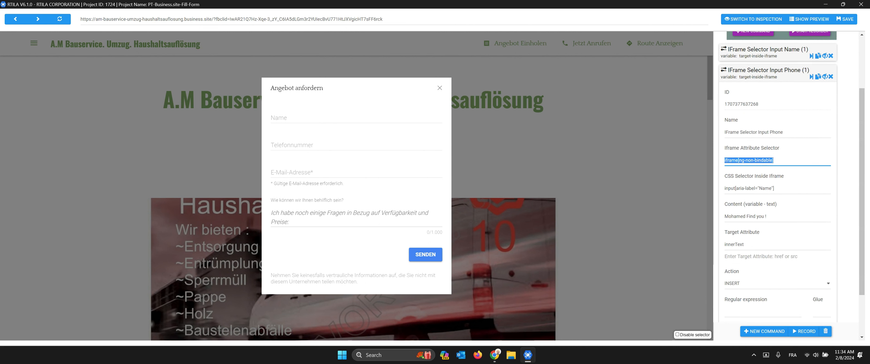
{"action": "left_click", "coordinate": [760, 189]}
{"action": "double_click", "coordinate": [764, 189]}
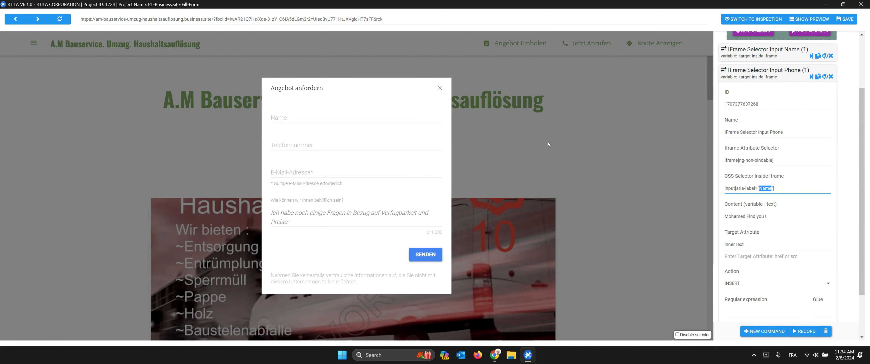
{"action": "right_click", "coordinate": [540, 140]}
Step: Open Developer Tools and inspect the quote dialog down to its form frame container
{"action": "left_click", "coordinate": [565, 177]}
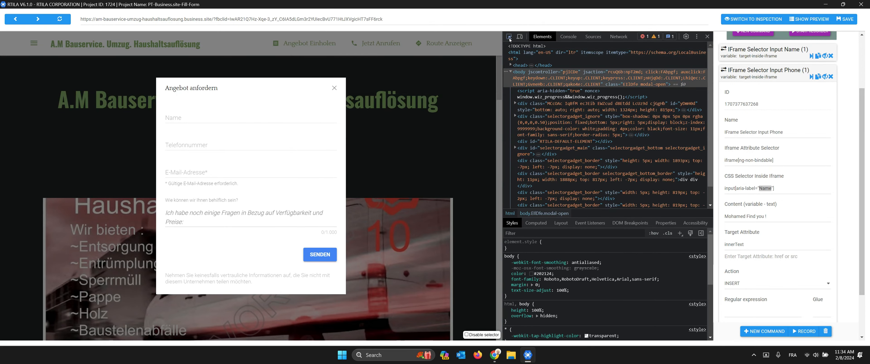
{"action": "left_click", "coordinate": [509, 40]}
{"action": "left_click", "coordinate": [219, 168]}
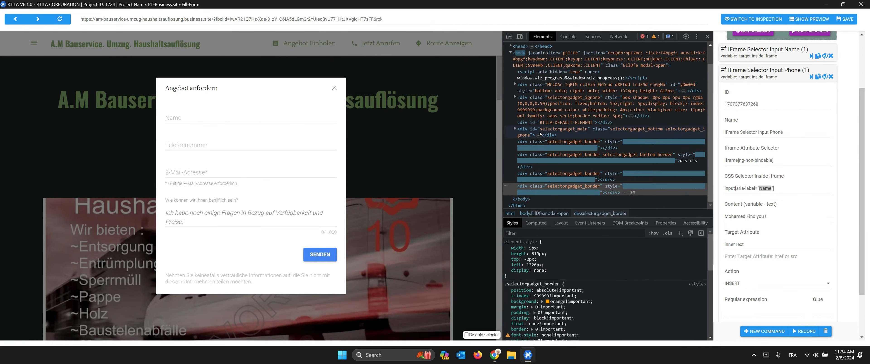
{"action": "scroll", "coordinate": [593, 137], "scroll_direction": "up", "scroll_amount": 1}
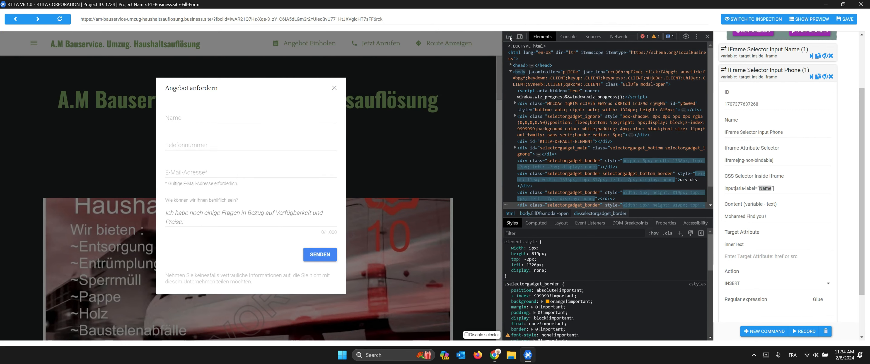
{"action": "left_click", "coordinate": [509, 37]}
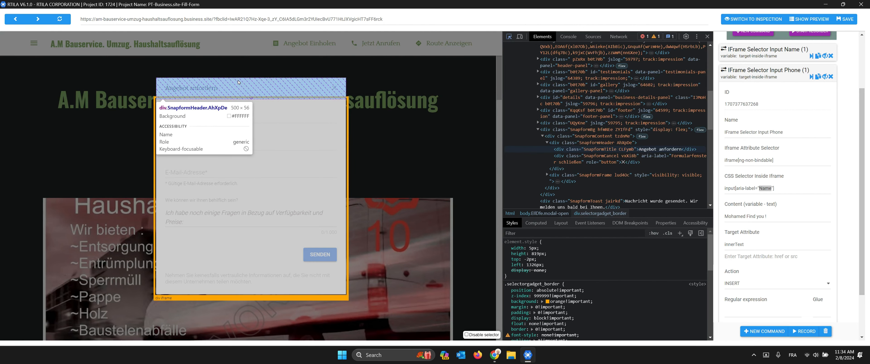
{"action": "left_click", "coordinate": [238, 82]}
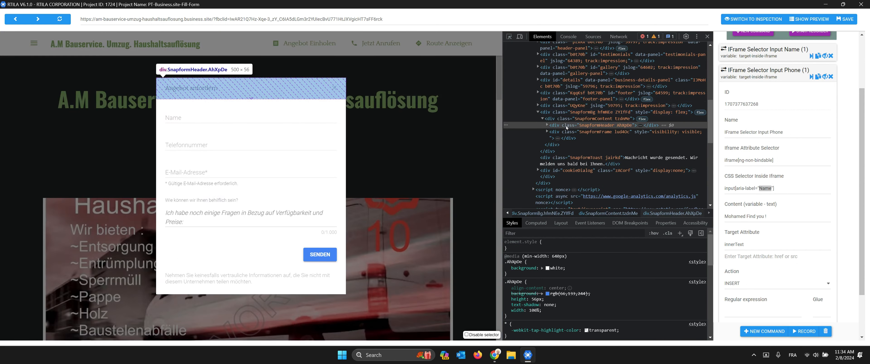
{"action": "left_click", "coordinate": [566, 133]}
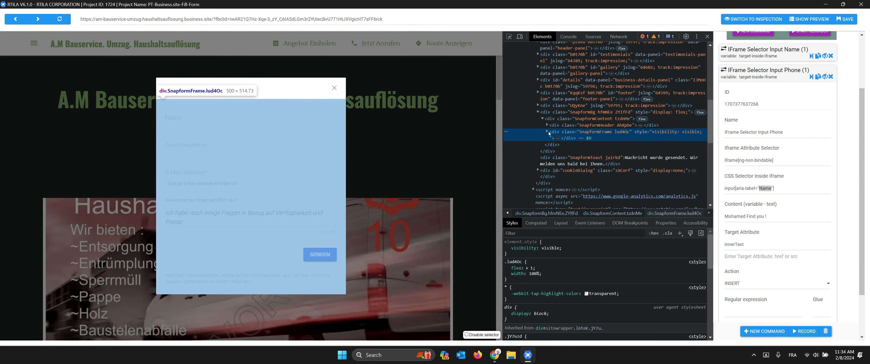
Step: Expand the form frame's iframe through #document and html to its body
{"action": "left_click", "coordinate": [547, 132]}
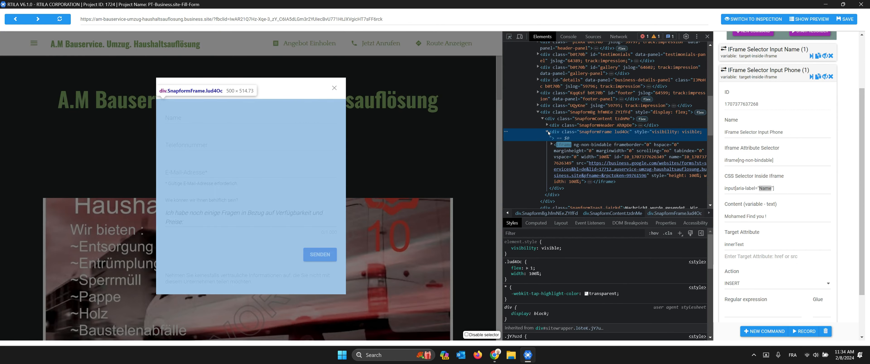
{"action": "left_click", "coordinate": [551, 146]}
{"action": "scroll", "coordinate": [554, 135], "scroll_direction": "down", "scroll_amount": 2}
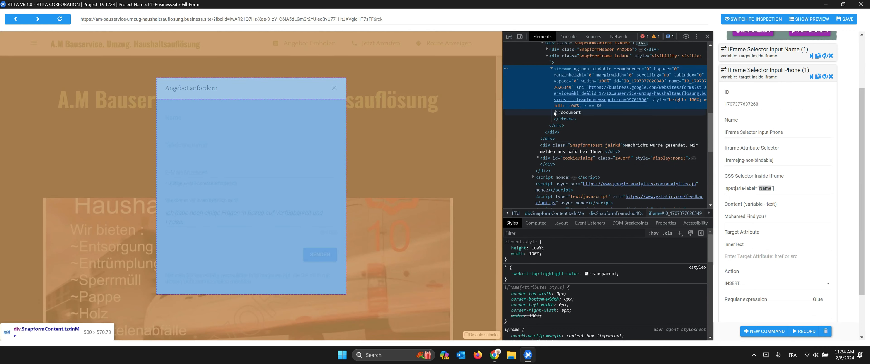
{"action": "left_click", "coordinate": [555, 113]}
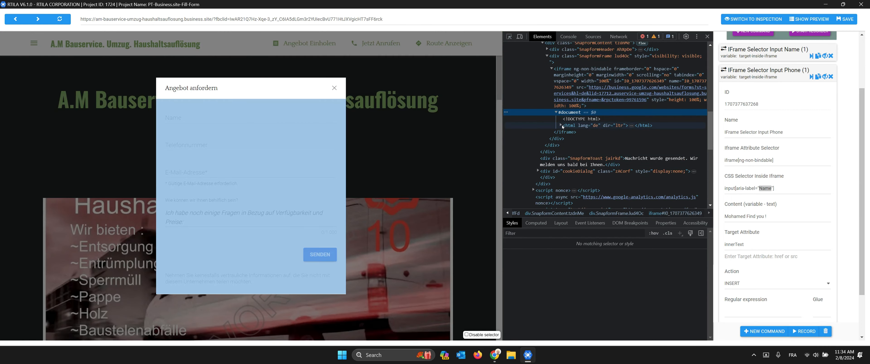
{"action": "left_click", "coordinate": [560, 125]}
{"action": "scroll", "coordinate": [571, 112], "scroll_direction": "down", "scroll_amount": 2}
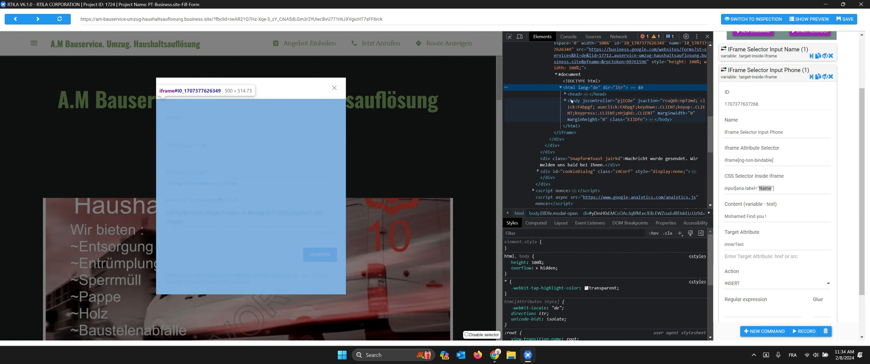
{"action": "left_click", "coordinate": [565, 102]}
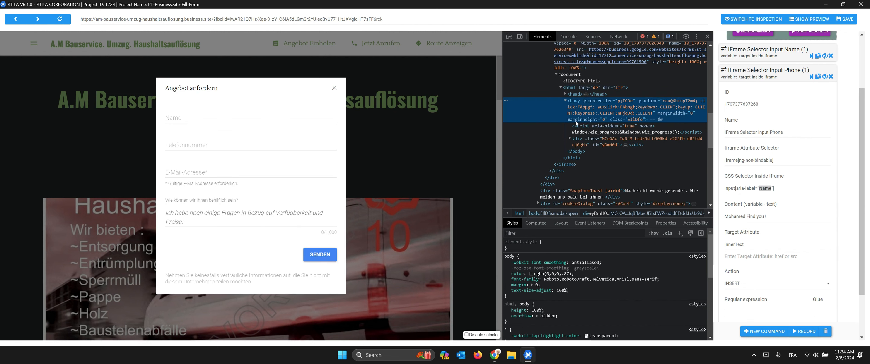
Step: Expand the body's nested c-wiz, T4LgNb and kFwPee containers to the form's c-wiz node
{"action": "left_click", "coordinate": [569, 138]}
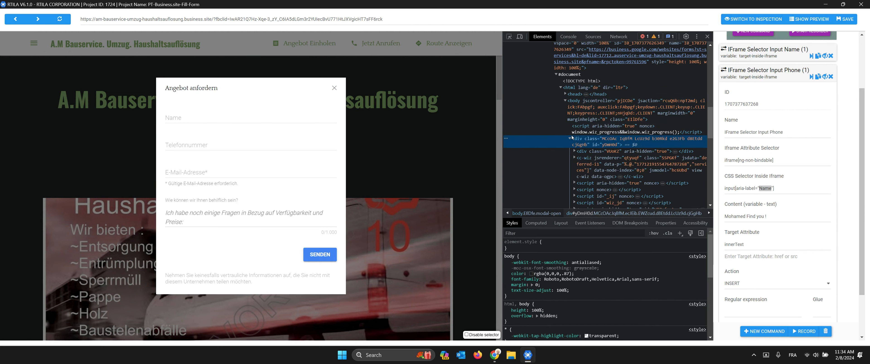
{"action": "scroll", "coordinate": [580, 125], "scroll_direction": "down", "scroll_amount": 2}
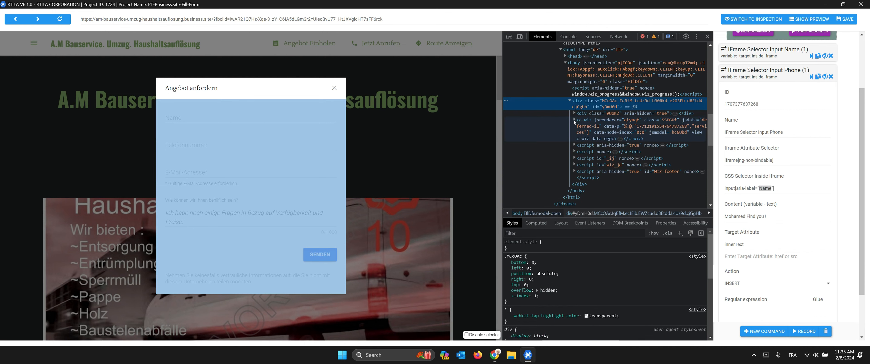
{"action": "left_click", "coordinate": [574, 121]}
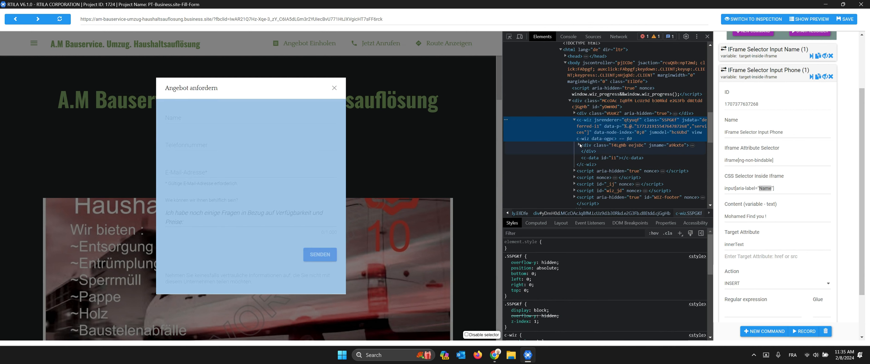
{"action": "left_click", "coordinate": [580, 145]}
{"action": "scroll", "coordinate": [584, 131], "scroll_direction": "down", "scroll_amount": 2}
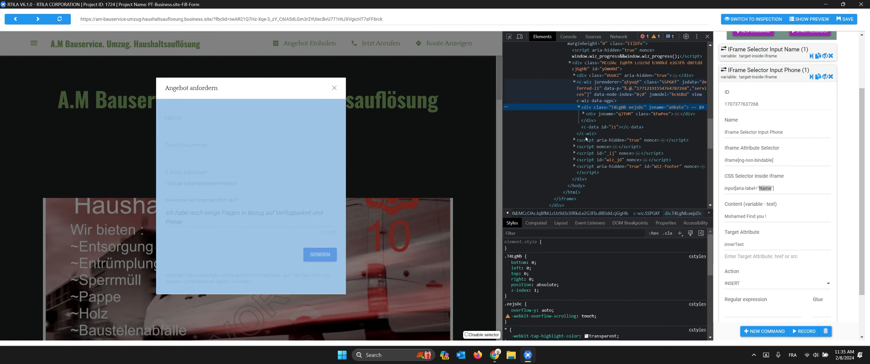
{"action": "left_click", "coordinate": [584, 114]}
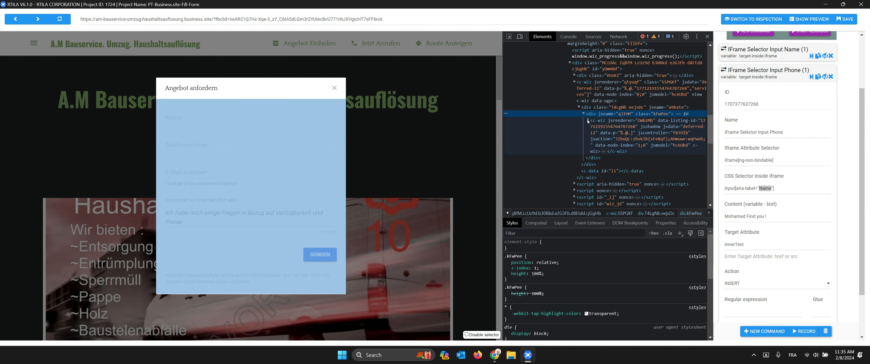
{"action": "left_click", "coordinate": [588, 120]}
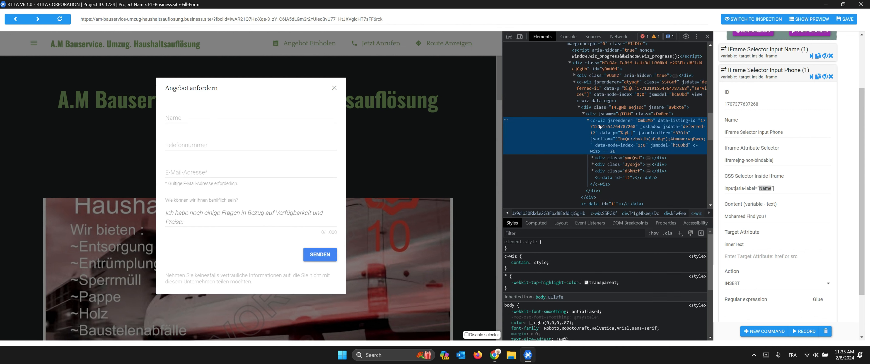
Step: Expand the Telefonnummer field through aCsJod, aXBtI and Xb9hP to inspect its tel input
{"action": "left_click", "coordinate": [597, 165]}
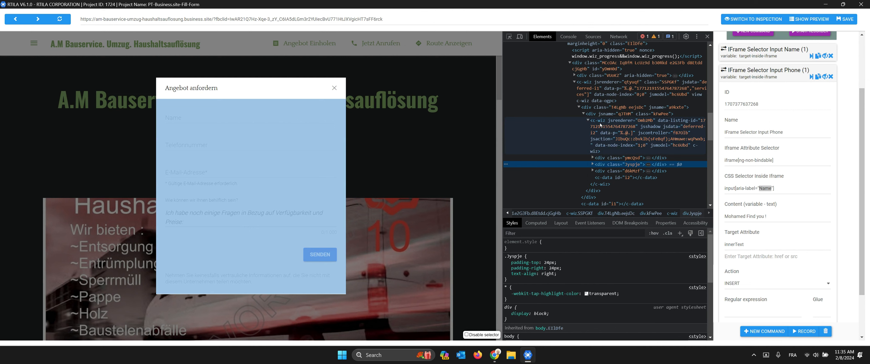
{"action": "left_click", "coordinate": [592, 158]}
{"action": "scroll", "coordinate": [608, 135], "scroll_direction": "down", "scroll_amount": 1}
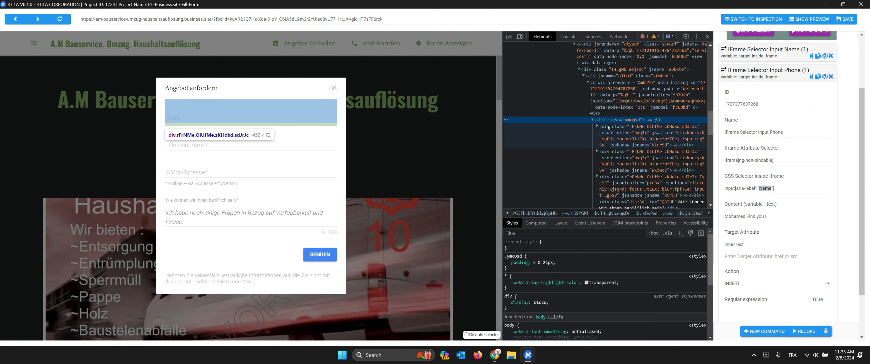
{"action": "left_click", "coordinate": [614, 165]}
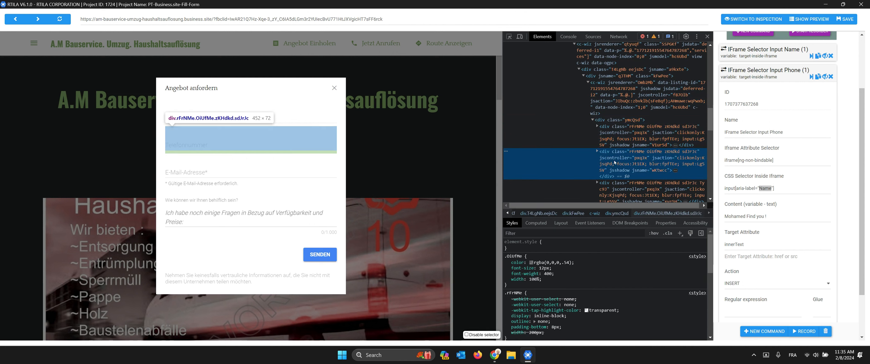
{"action": "left_click", "coordinate": [597, 151]}
{"action": "scroll", "coordinate": [623, 154], "scroll_direction": "down", "scroll_amount": 1}
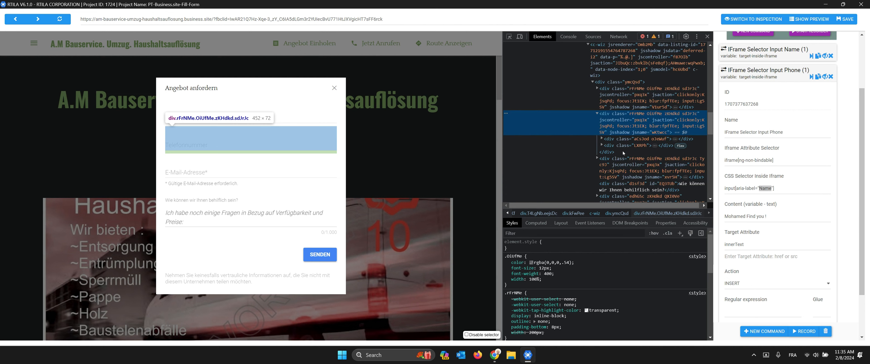
{"action": "left_click", "coordinate": [602, 139]}
{"action": "left_click", "coordinate": [612, 146]}
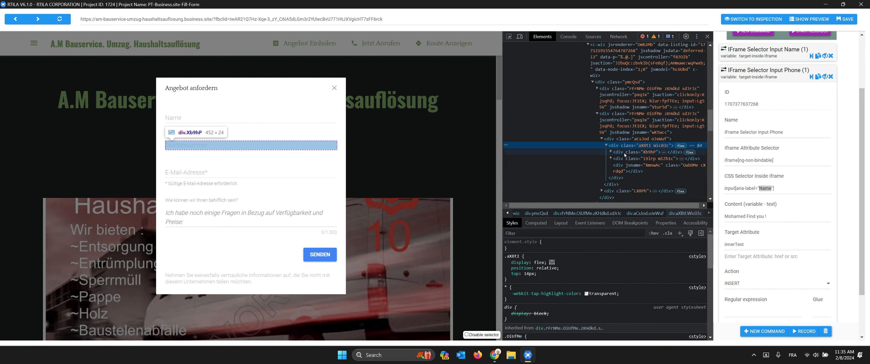
{"action": "left_click", "coordinate": [624, 152]}
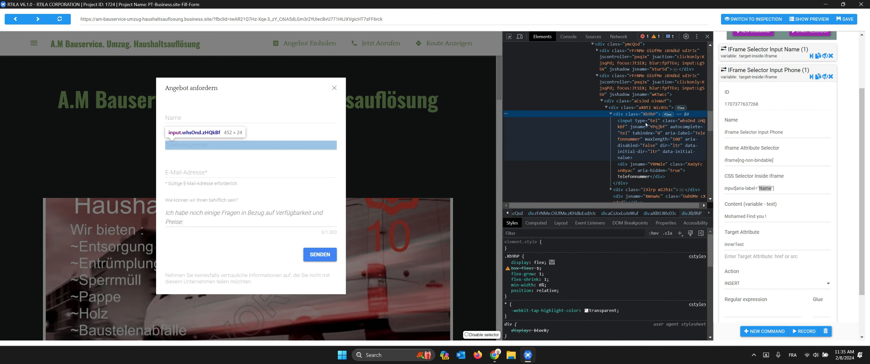
{"action": "left_click", "coordinate": [696, 136]}
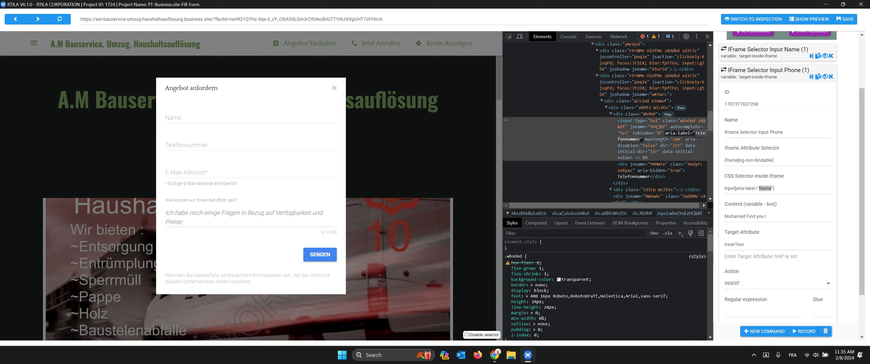
Step: Change Input Phone's iframe CSS selector from Name to Telefonnummer
{"action": "double_click", "coordinate": [769, 191]}
{"action": "type", "text": "Telefonnummer"}
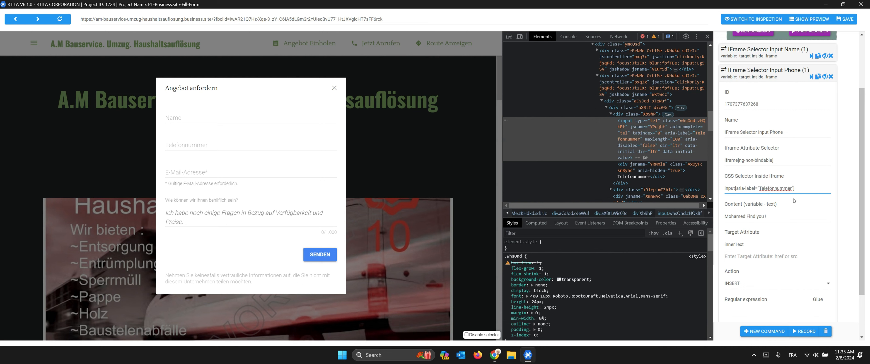
{"action": "left_click", "coordinate": [758, 77]}
{"action": "left_click", "coordinate": [767, 153]}
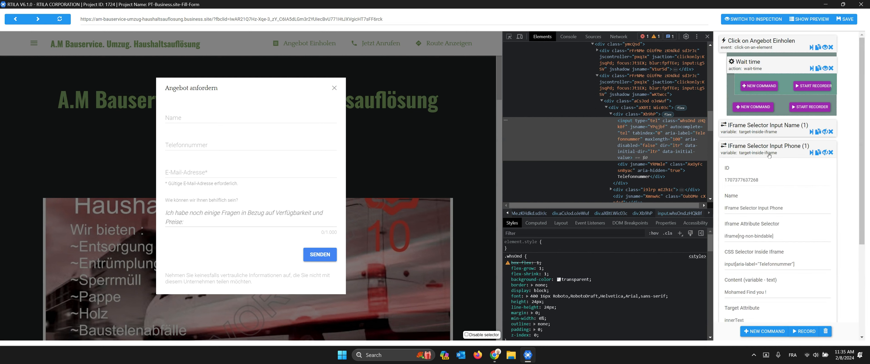
{"action": "scroll", "coordinate": [764, 246], "scroll_direction": "down", "scroll_amount": 2}
{"action": "left_click", "coordinate": [746, 216]}
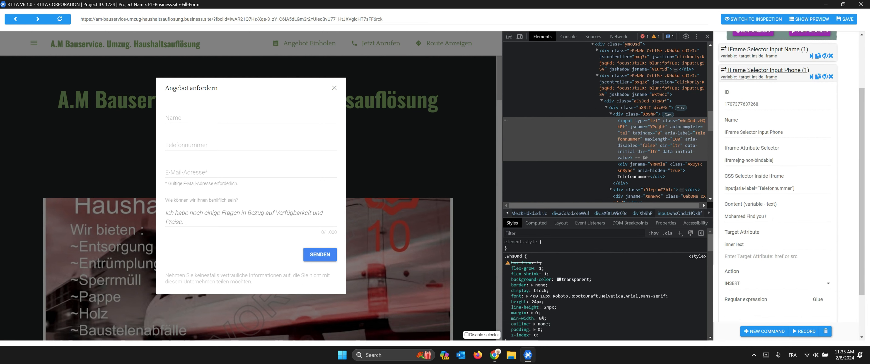
{"action": "key", "text": "ctrl+a"}
{"action": "type", "text": "0000000000"}
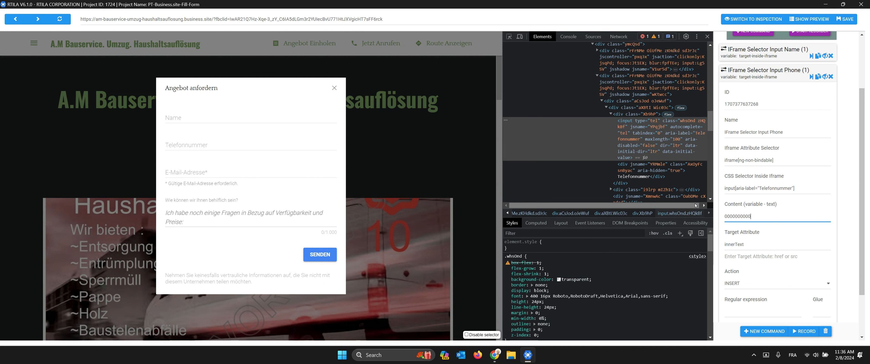
{"action": "type", "text": "007"}
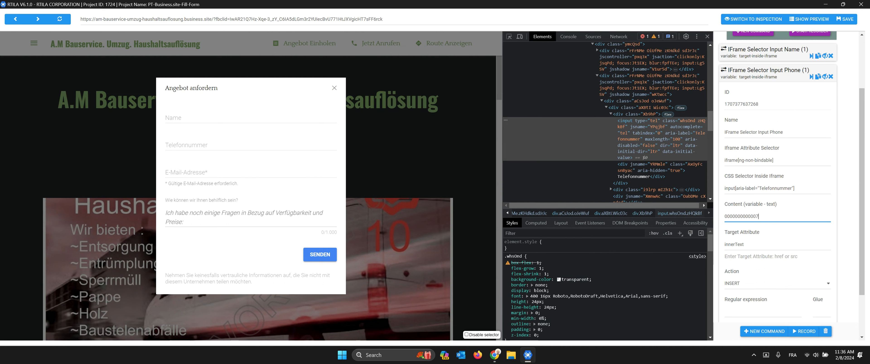
{"action": "left_click", "coordinate": [768, 70]}
{"action": "left_click", "coordinate": [845, 19]}
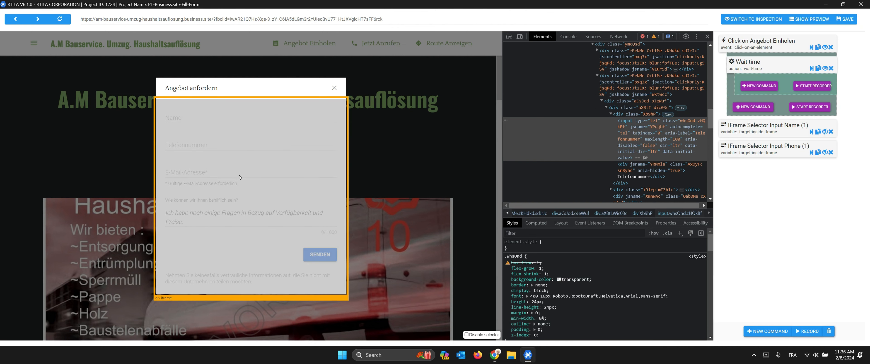
Step: Collapse the phone nodes and expand the e-mail field to its input's E-Mail-Adresse* aria-label
{"action": "left_click", "coordinate": [606, 108]}
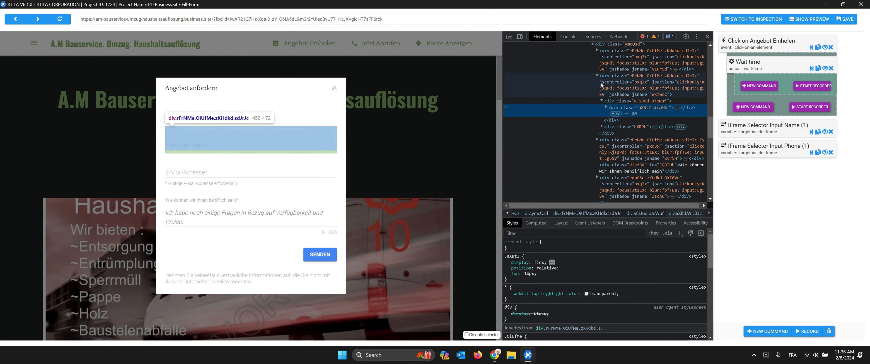
{"action": "left_click", "coordinate": [597, 77]}
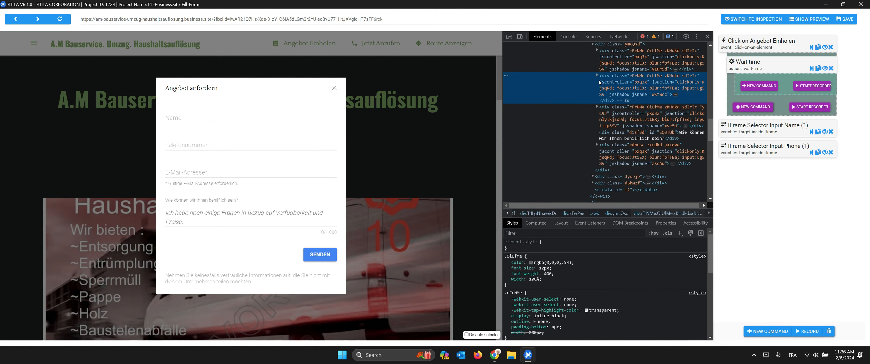
{"action": "left_click", "coordinate": [597, 107]}
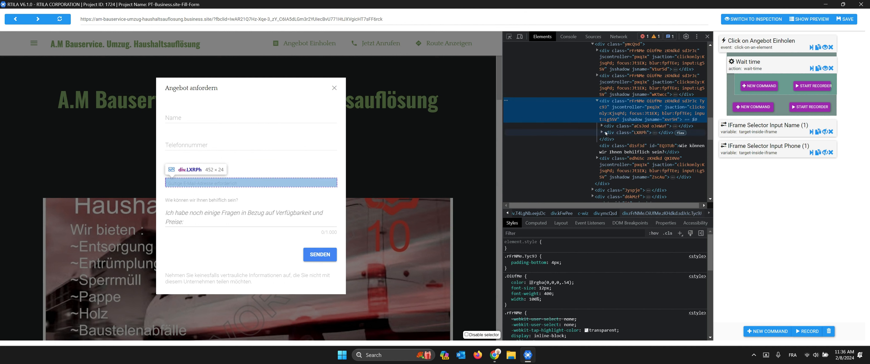
{"action": "left_click", "coordinate": [601, 126]}
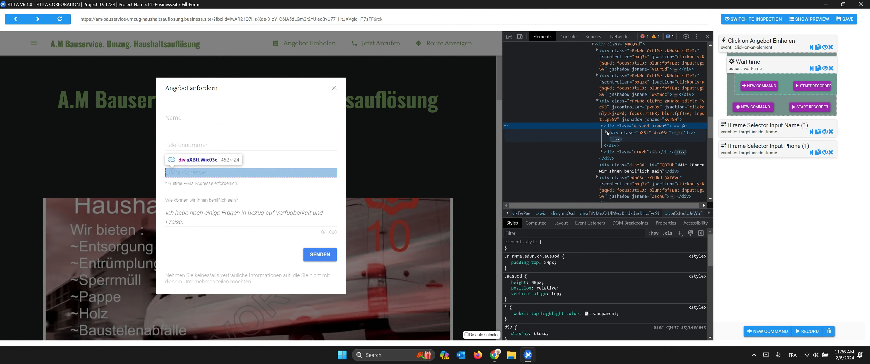
{"action": "left_click", "coordinate": [607, 132]}
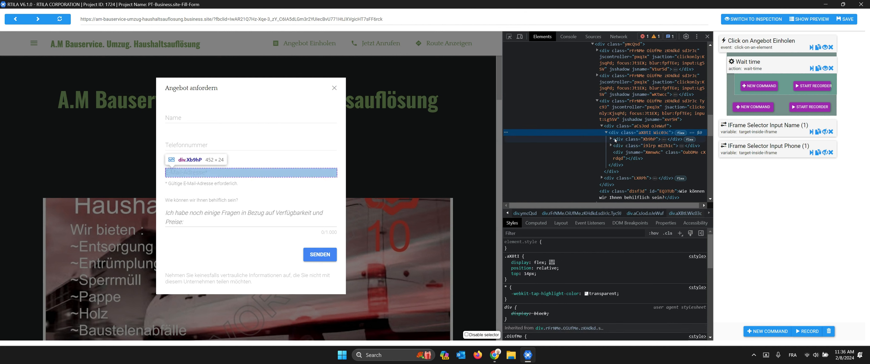
{"action": "left_click", "coordinate": [611, 140]}
{"action": "scroll", "coordinate": [644, 128], "scroll_direction": "down", "scroll_amount": 1}
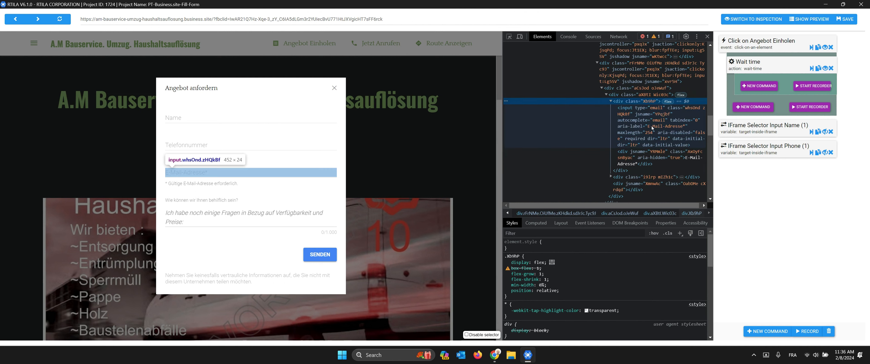
{"action": "double_click", "coordinate": [660, 127]}
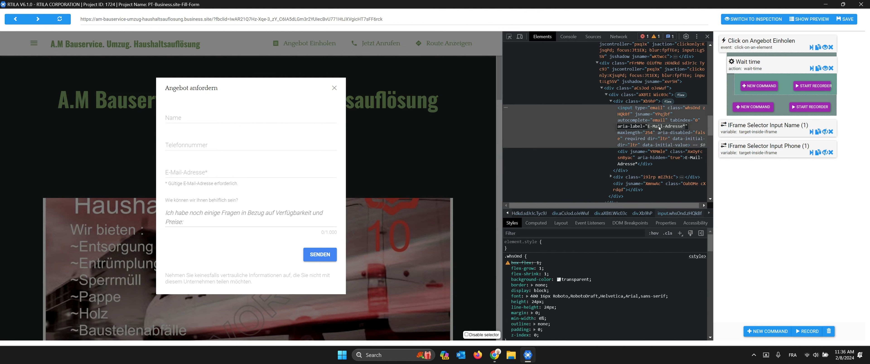
Step: Clone Input Phone as 'IFrame Selector Input Email' with selector input[aria-label="E-Mail-Adresse*"]
{"action": "left_click", "coordinate": [819, 155]}
{"action": "left_click", "coordinate": [791, 168]}
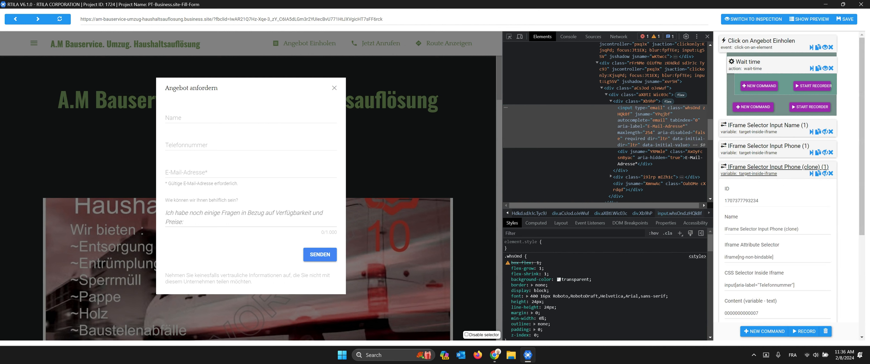
{"action": "left_click_drag", "start_coordinate": [769, 229], "coordinate": [802, 230]}
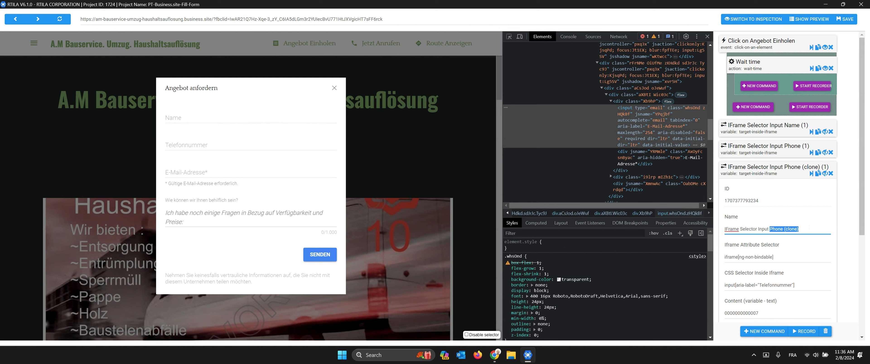
{"action": "type", "text": "Email"}
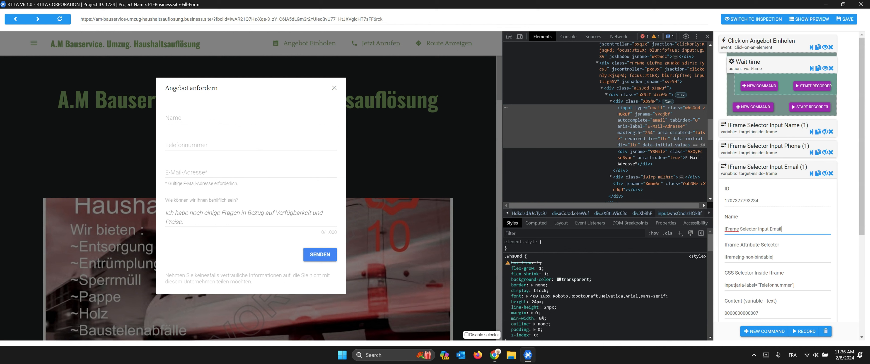
{"action": "double_click", "coordinate": [775, 284]}
{"action": "type", "text": "E-Mail-Adresse*"}
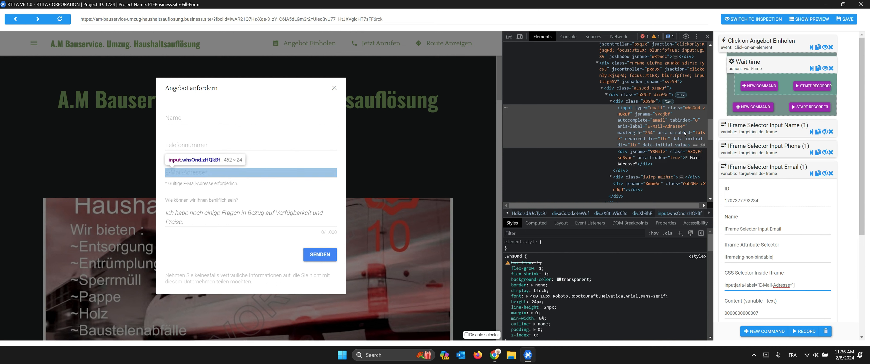
{"action": "left_click", "coordinate": [757, 175]}
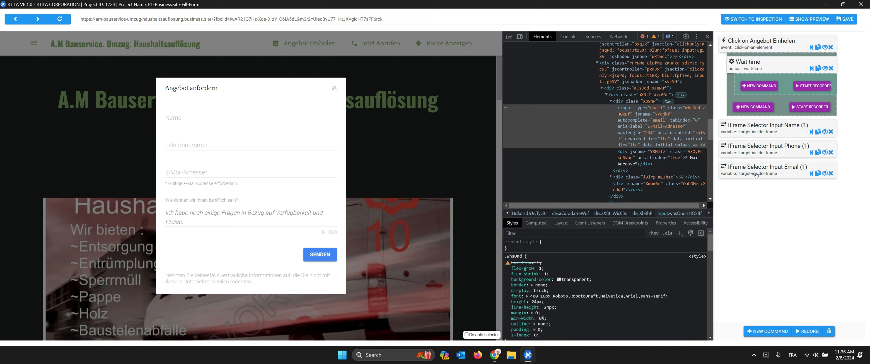
Step: Expand the message field's markup in the inspector down to its textarea element
{"action": "left_click", "coordinate": [601, 88]}
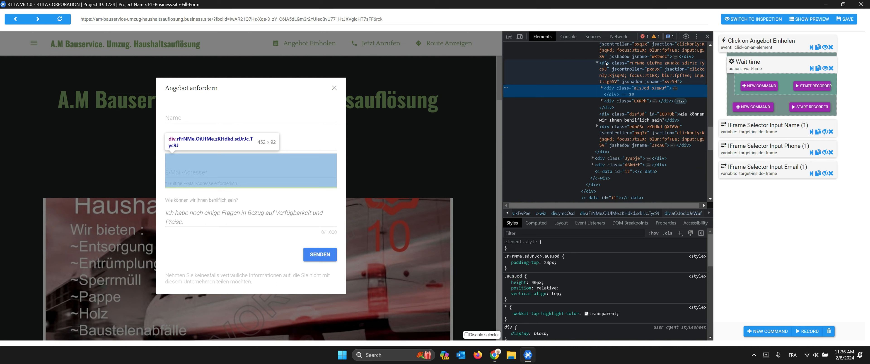
{"action": "left_click", "coordinate": [597, 63]}
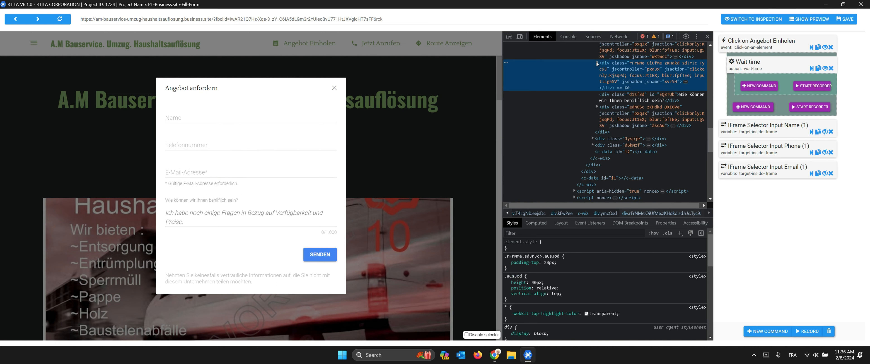
{"action": "left_click", "coordinate": [603, 112]}
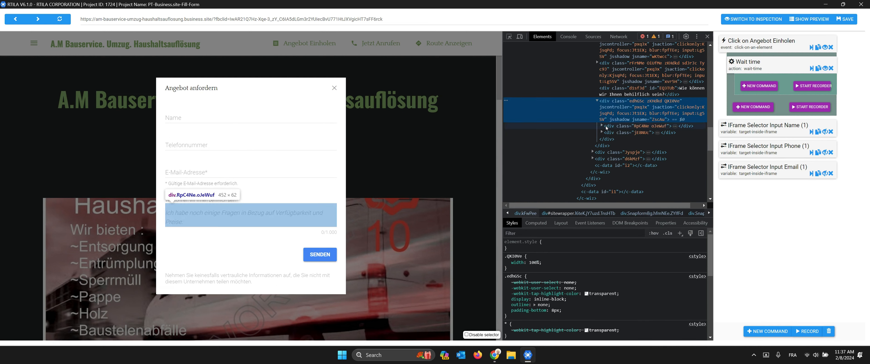
{"action": "left_click", "coordinate": [601, 127]}
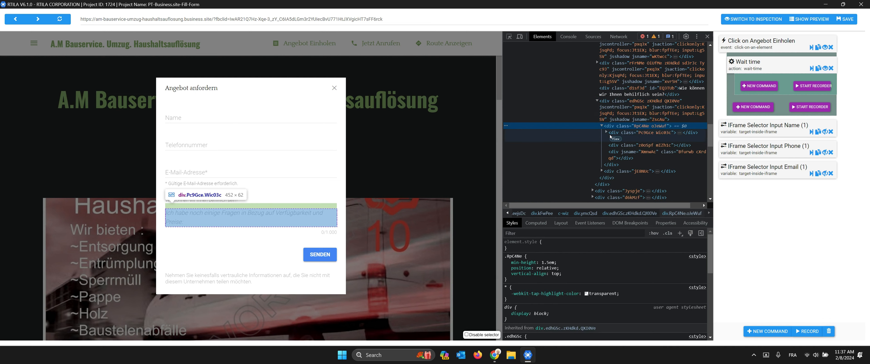
{"action": "left_click", "coordinate": [607, 132]}
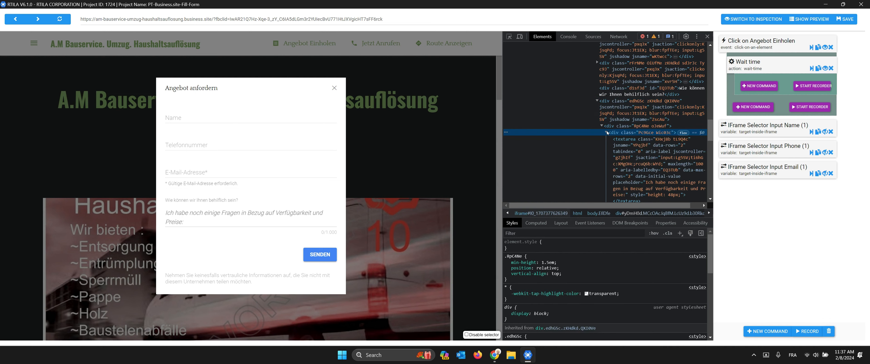
{"action": "left_click", "coordinate": [626, 147]}
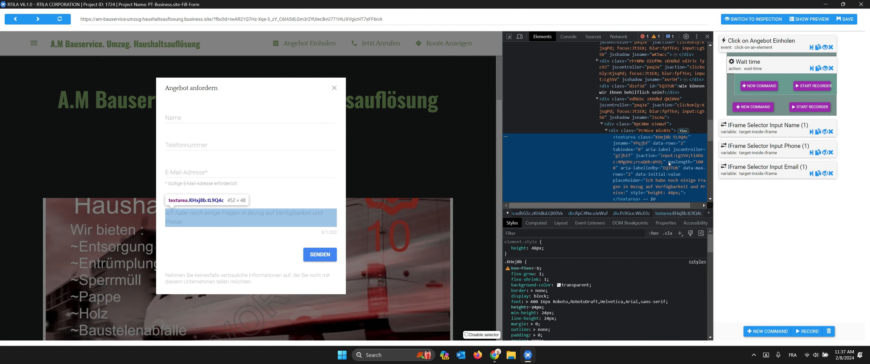
{"action": "scroll", "coordinate": [669, 162], "scroll_direction": "down", "scroll_amount": 1}
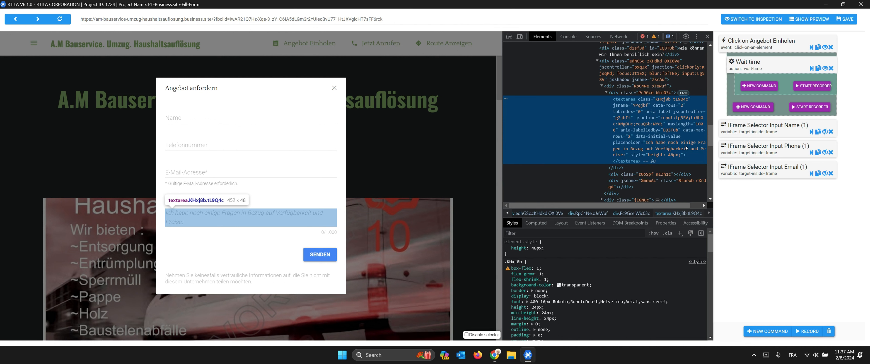
Step: Select and copy the message textarea's full placeholder text
{"action": "double_click", "coordinate": [656, 145]}
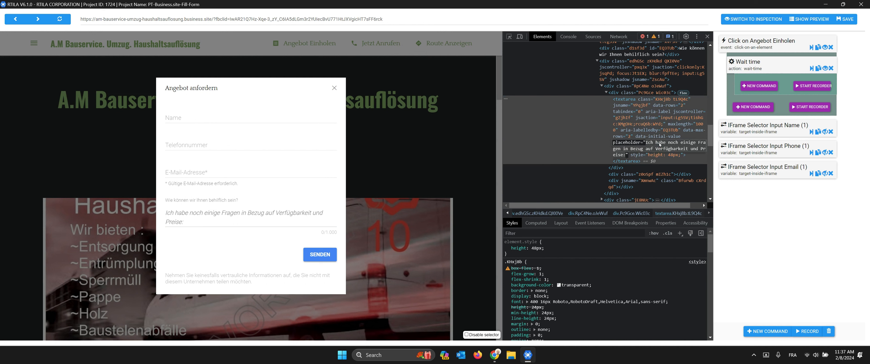
{"action": "left_click", "coordinate": [654, 138]}
{"action": "double_click", "coordinate": [652, 137]}
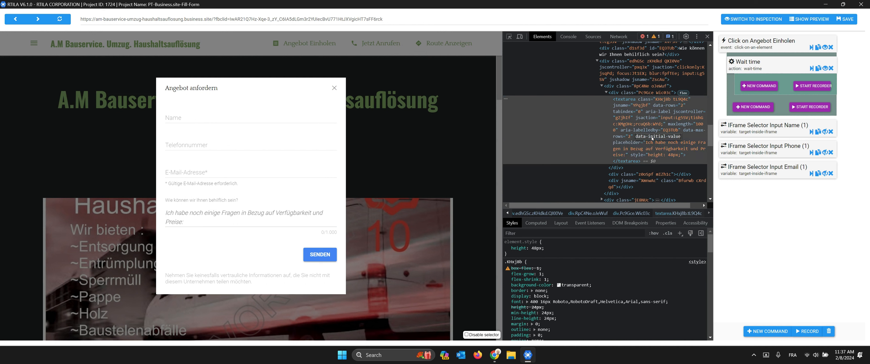
{"action": "left_click", "coordinate": [661, 149]}
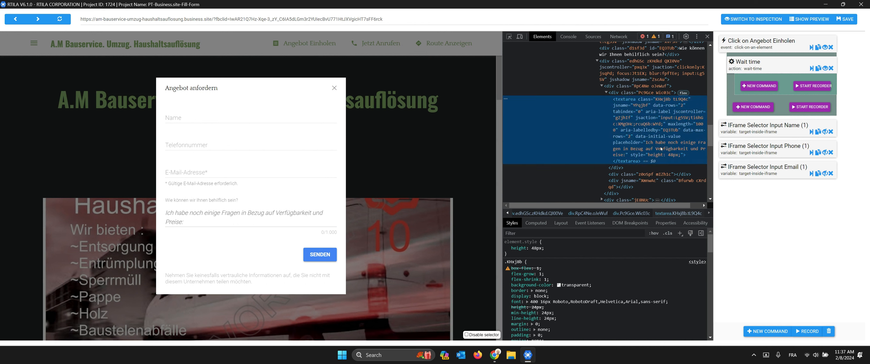
{"action": "double_click", "coordinate": [637, 144]}
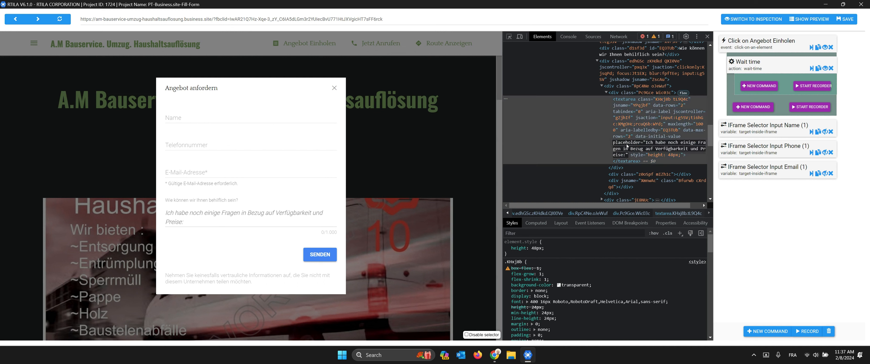
{"action": "left_click_drag", "start_coordinate": [618, 143], "coordinate": [626, 153]}
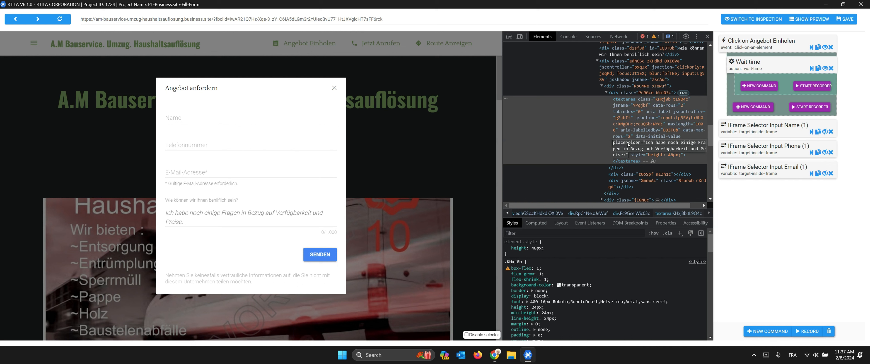
Step: Clone the Email input command and rename the copy 'IFrame Selector Input Message'
{"action": "left_click", "coordinate": [818, 174]}
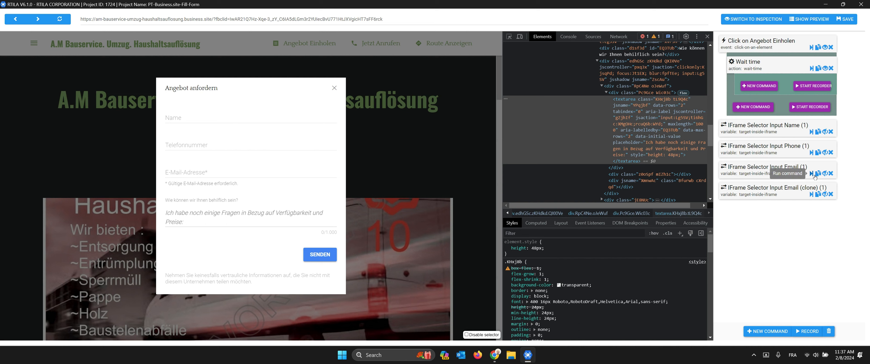
{"action": "left_click", "coordinate": [812, 174]}
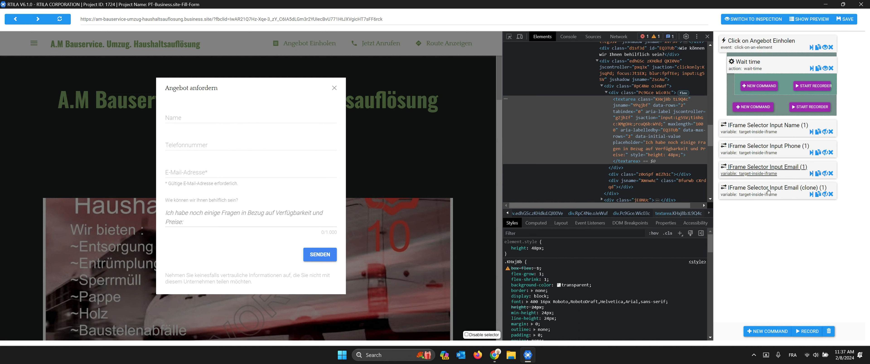
{"action": "left_click", "coordinate": [768, 192]}
{"action": "scroll", "coordinate": [774, 258], "scroll_direction": "down", "scroll_amount": 1}
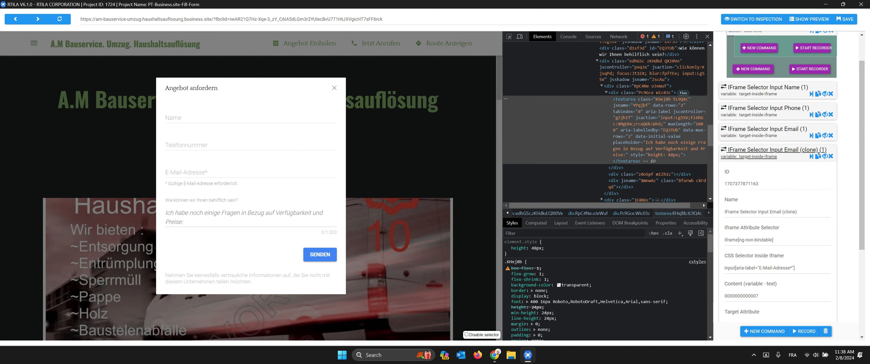
{"action": "left_click_drag", "start_coordinate": [770, 211], "coordinate": [796, 212]}
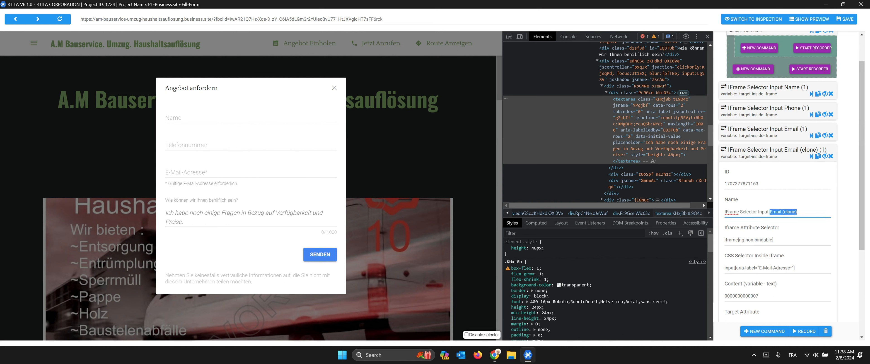
{"action": "type", "text": "Message"}
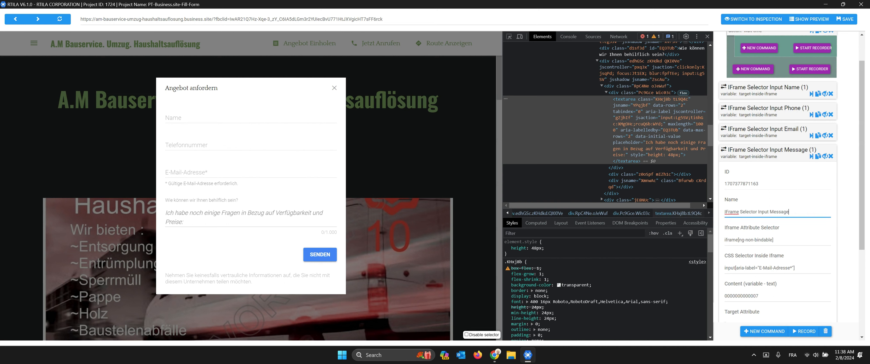
{"action": "scroll", "coordinate": [799, 224], "scroll_direction": "down", "scroll_amount": 2}
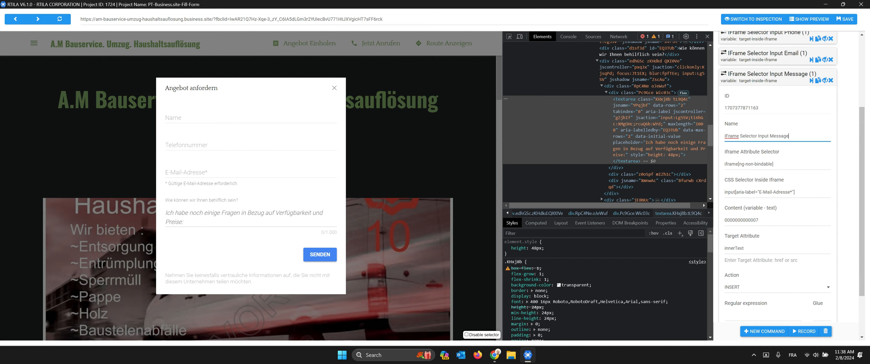
Step: Replace the selector's aria-label condition with the pasted placeholder text
{"action": "left_click_drag", "start_coordinate": [735, 192], "coordinate": [806, 193]}
{"action": "key", "text": "BackSpace"}
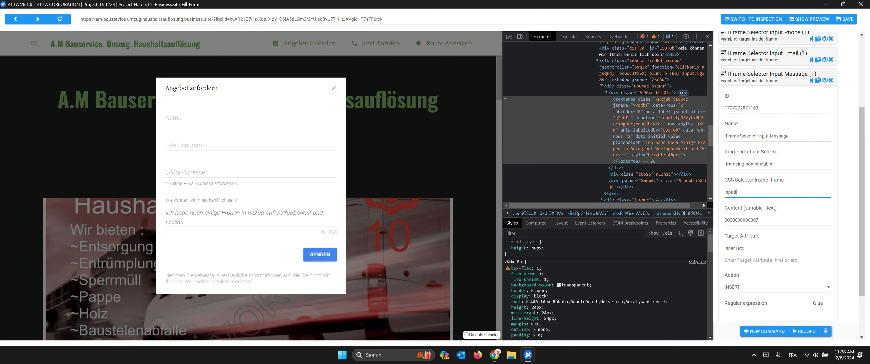
{"action": "key", "text": "ctrl+v"}
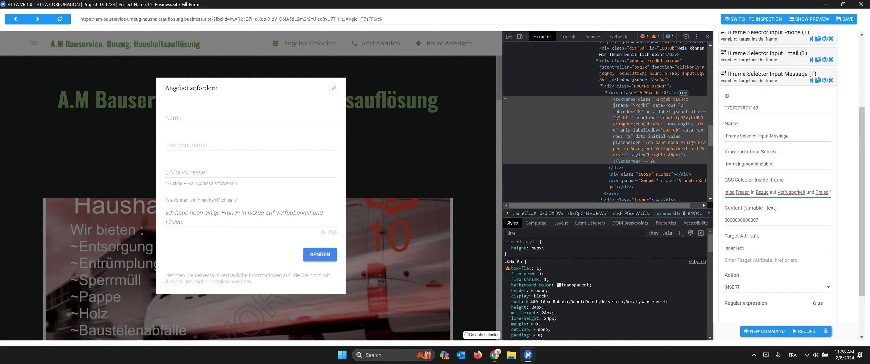
{"action": "type", "text": "\""}
Step: Trim the placeholder condition to "Ich habe" and make it a contains (*=) match
{"action": "key", "text": "shift+End"}
{"action": "left_click", "coordinate": [821, 193]}
{"action": "left_click_drag", "start_coordinate": [740, 193], "coordinate": [716, 193]}
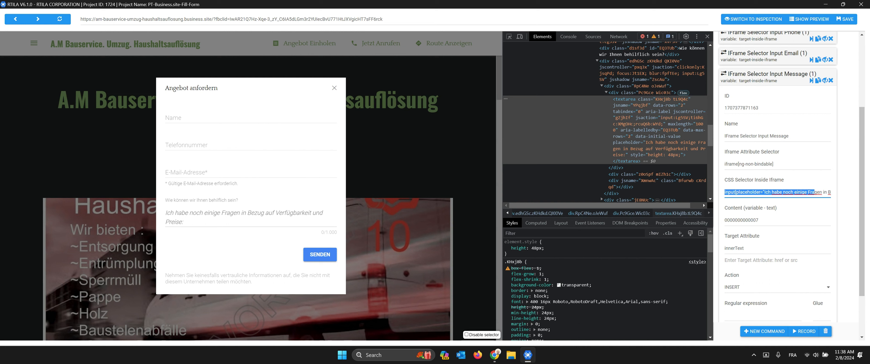
{"action": "left_click", "coordinate": [773, 193]}
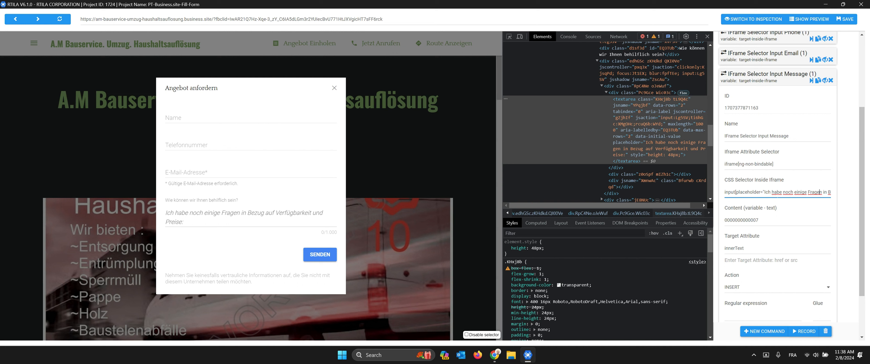
{"action": "left_click_drag", "start_coordinate": [793, 193], "coordinate": [835, 194]}
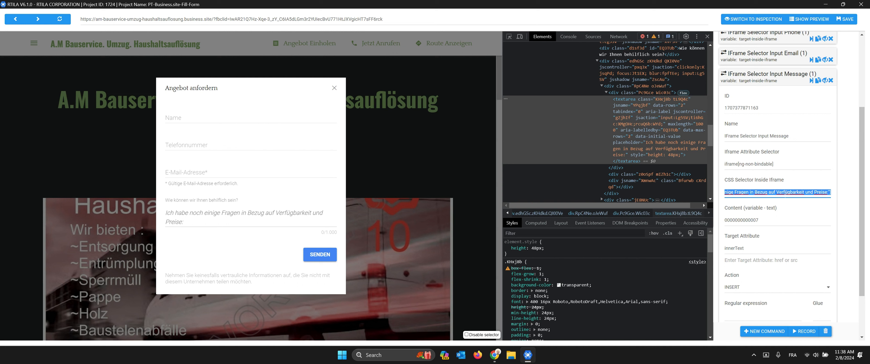
{"action": "left_click", "coordinate": [814, 193]}
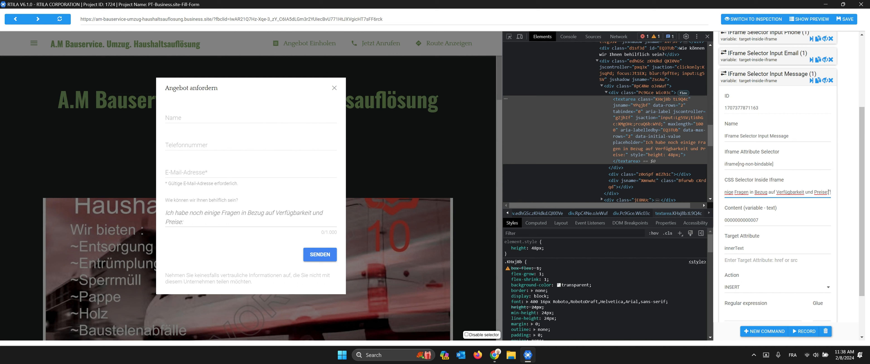
{"action": "left_click_drag", "start_coordinate": [828, 192], "coordinate": [781, 194]}
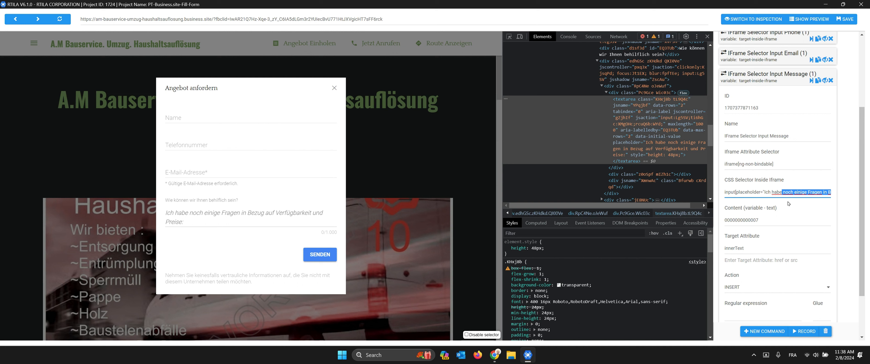
{"action": "key", "text": "BackSpace"}
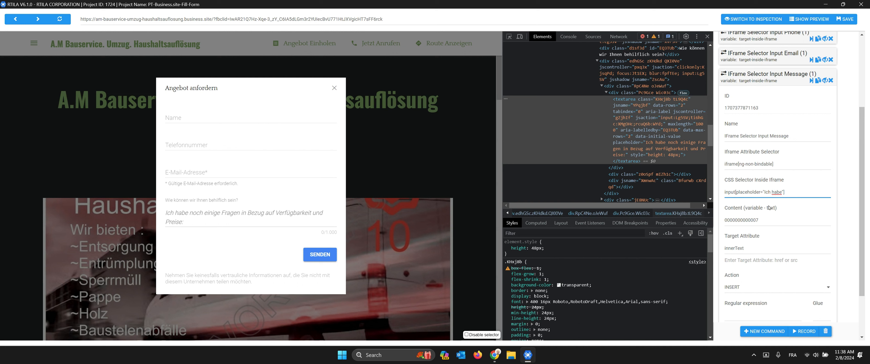
{"action": "type", "text": "*"}
Step: Enter a sample question as the Message command's Content
{"action": "double_click", "coordinate": [754, 192]}
{"action": "left_click", "coordinate": [728, 192]}
{"action": "key", "text": "Tab"}
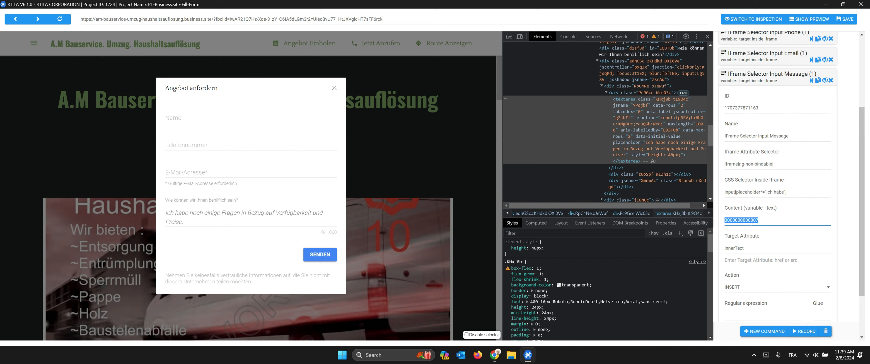
{"action": "type", "text": "Thjis is"}
{"action": "key", "text": "BackSpace"}
{"action": "key", "text": "BackSpace"}
{"action": "key", "text": "BackSpace"}
{"action": "type", "text": "is is my questiop"}
Step: Clean up the selector so it reads input[placeholder*="Ich habe"]
{"action": "double_click", "coordinate": [761, 193]}
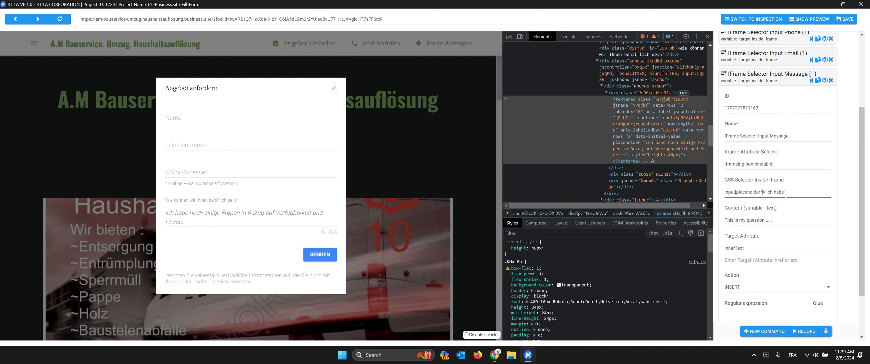
{"action": "type", "text": "dsd548455sss"}
{"action": "double_click", "coordinate": [807, 192]}
{"action": "key", "text": "BackSpace"}
{"action": "key", "text": "BackSpace"}
Step: Delete the Wait time step and clone the Message command
{"action": "left_click", "coordinate": [766, 79]}
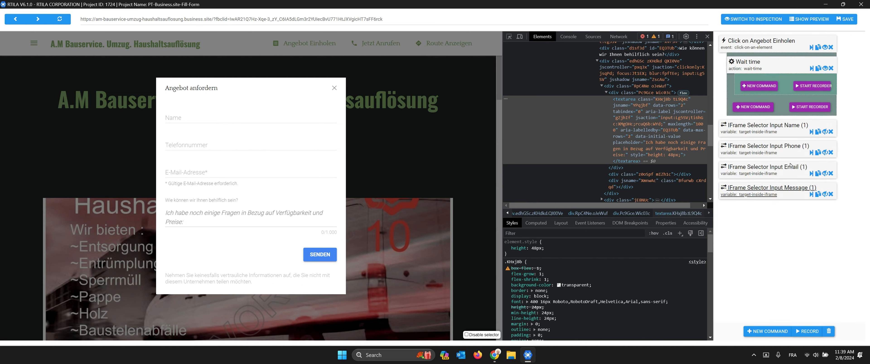
{"action": "left_click", "coordinate": [830, 68]}
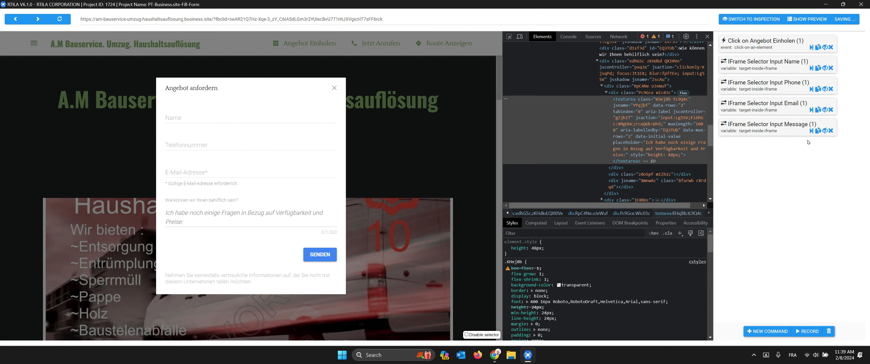
{"action": "left_click", "coordinate": [817, 131]}
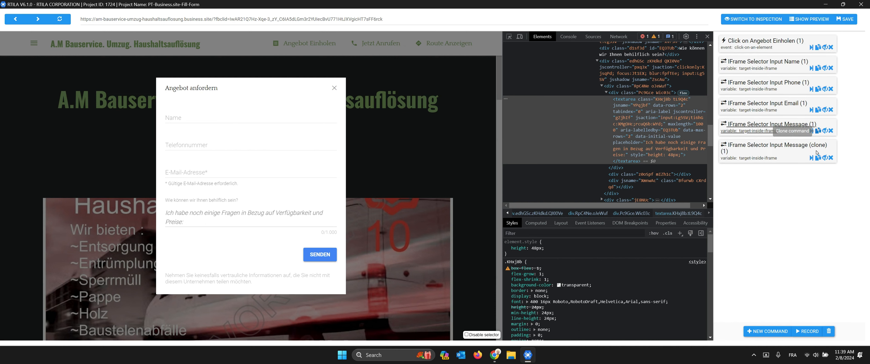
Step: Rename the Message clone to 'IFrame Selector Click Senden' and move to its CSS selector field
{"action": "left_click", "coordinate": [777, 147]}
{"action": "left_click_drag", "start_coordinate": [758, 214], "coordinate": [804, 214]}
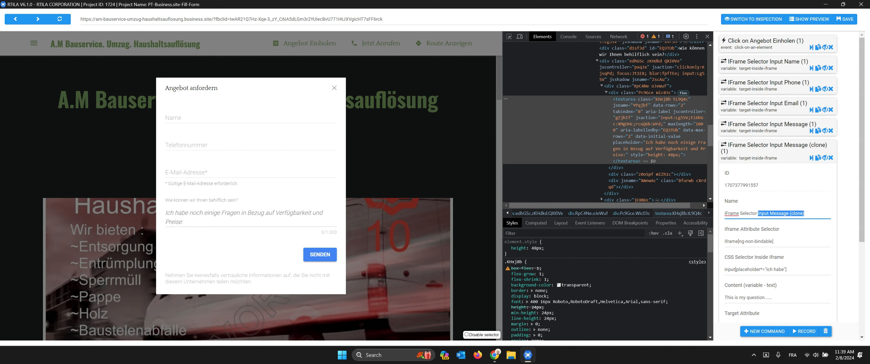
{"action": "type", "text": "Click Sender"}
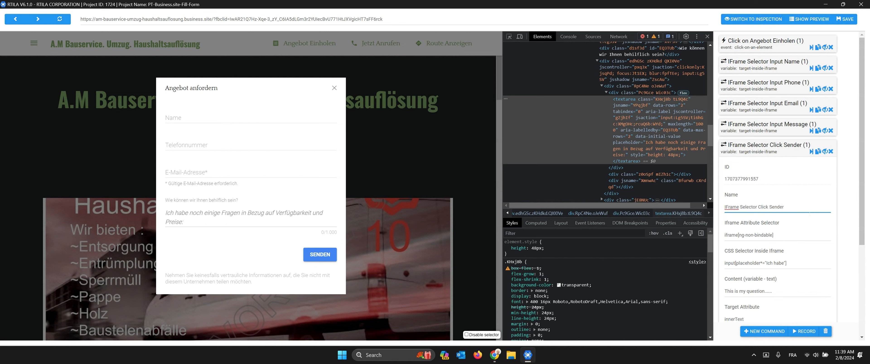
{"action": "key", "text": "BackSpace"}
{"action": "type", "text": "n"}
{"action": "key", "text": "Tab"}
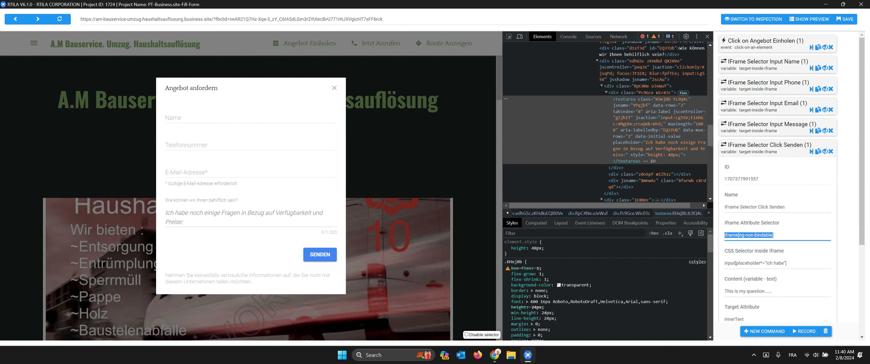
{"action": "scroll", "coordinate": [781, 230], "scroll_direction": "down", "scroll_amount": 1}
{"action": "key", "text": "Tab"}
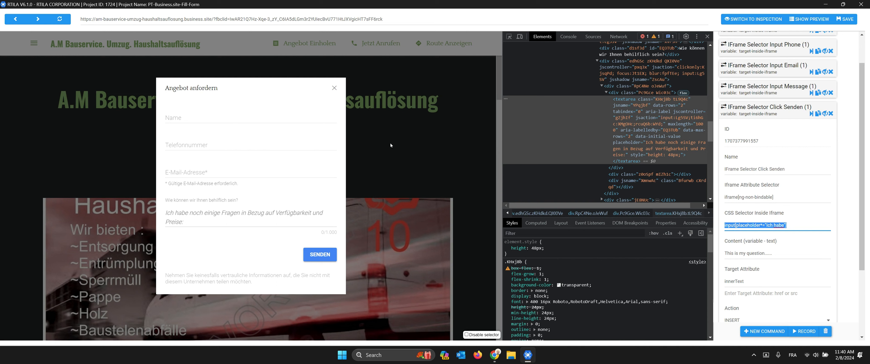
Step: Find the SENDEN button's div in the inspector and select its role="button" attribute
{"action": "scroll", "coordinate": [609, 92], "scroll_direction": "up", "scroll_amount": 1}
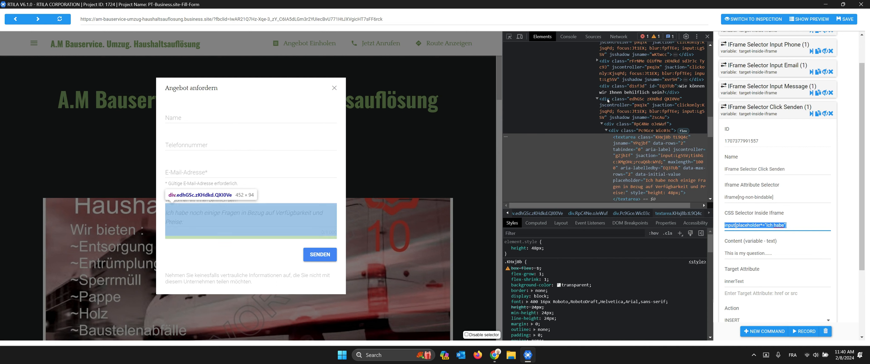
{"action": "left_click", "coordinate": [598, 99]}
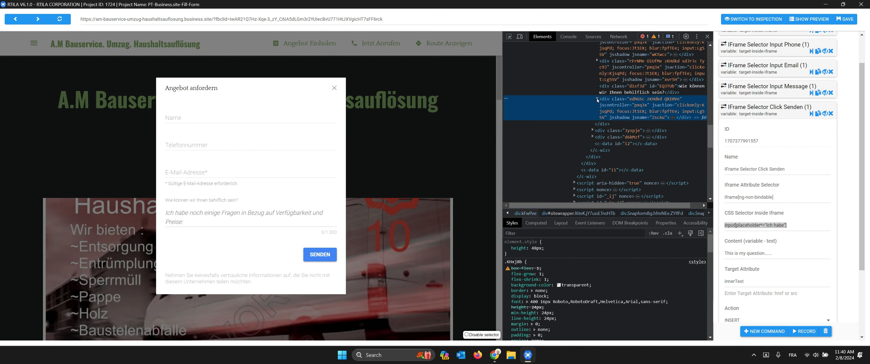
{"action": "left_click", "coordinate": [616, 131]}
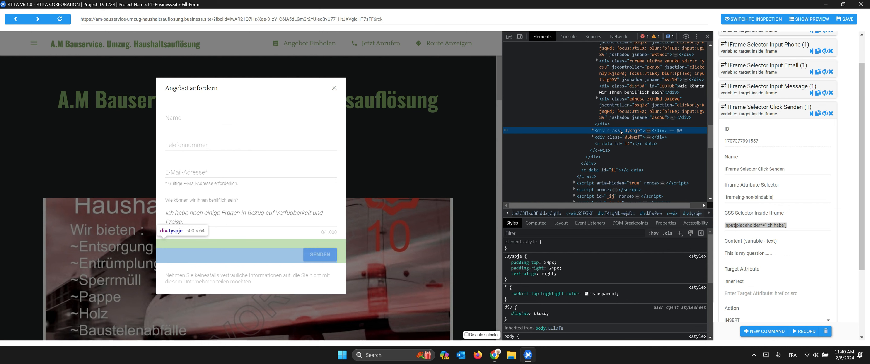
{"action": "left_click", "coordinate": [592, 131]}
{"action": "scroll", "coordinate": [615, 137], "scroll_direction": "down", "scroll_amount": 2}
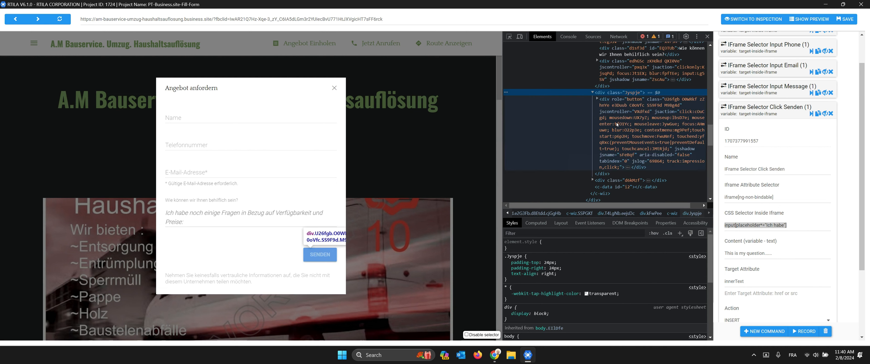
{"action": "left_click", "coordinate": [613, 103]}
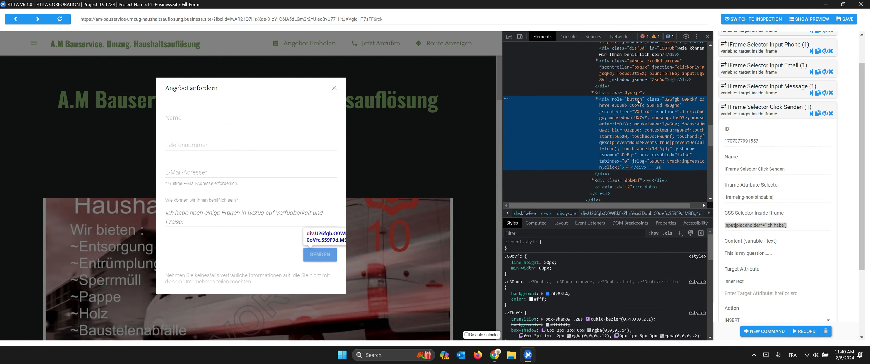
{"action": "left_click", "coordinate": [597, 100]}
{"action": "scroll", "coordinate": [615, 126], "scroll_direction": "down", "scroll_amount": 2}
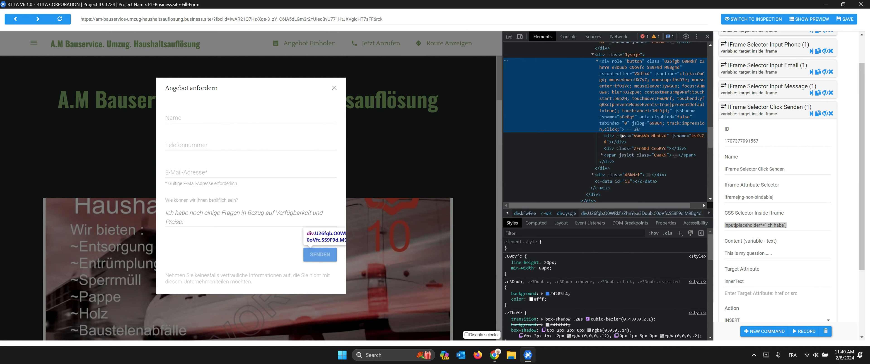
{"action": "left_click", "coordinate": [649, 139]}
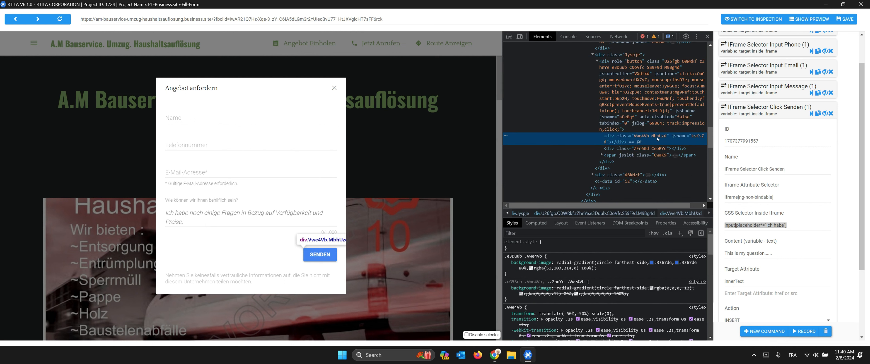
{"action": "left_click", "coordinate": [626, 78]}
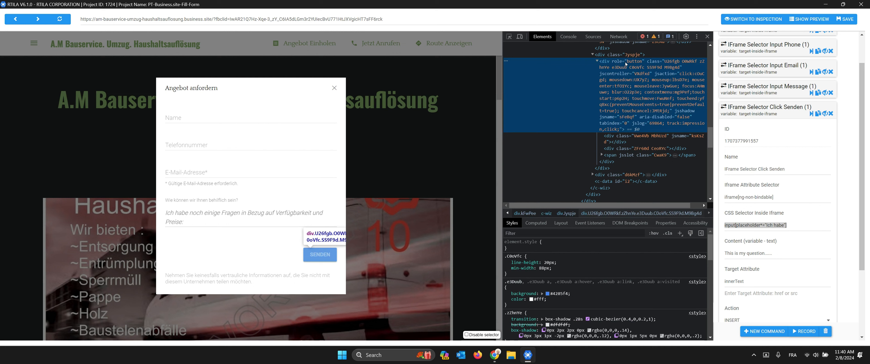
{"action": "double_click", "coordinate": [619, 64]}
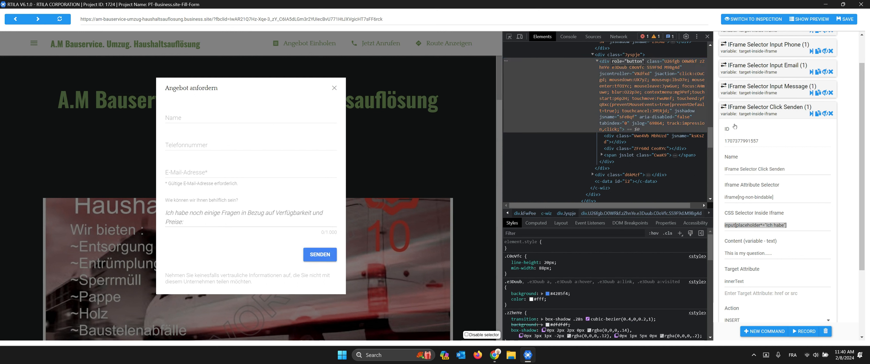
Step: Replace the Click Senden command's old Ich habe selector with div[role="button"]
{"action": "left_click", "coordinate": [760, 225]}
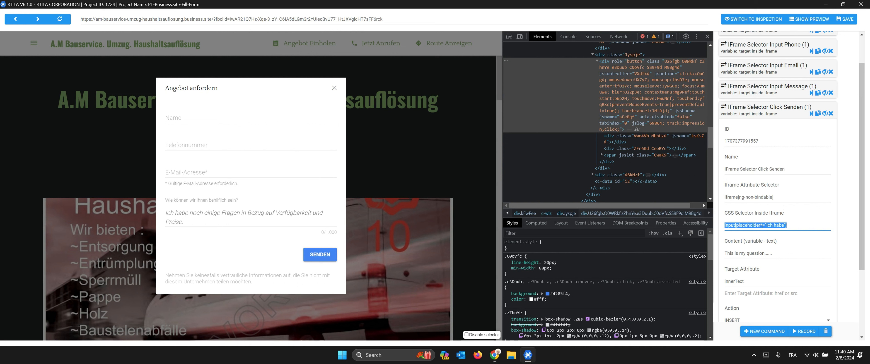
{"action": "key", "text": "BackSpace"}
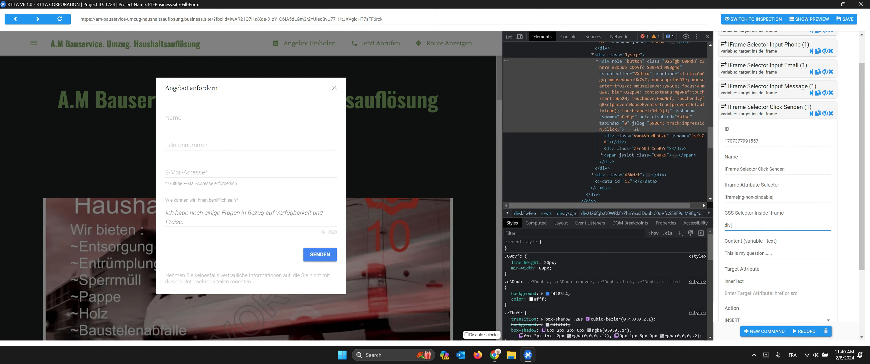
{"action": "type", "text": "div["}
{"action": "type", "text": "role=\"button\""}
{"action": "type", "text": "]"}
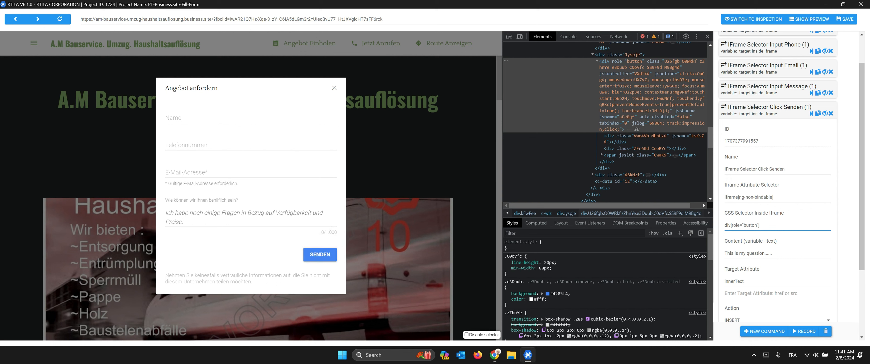
{"action": "scroll", "coordinate": [791, 220], "scroll_direction": "down", "scroll_amount": 3}
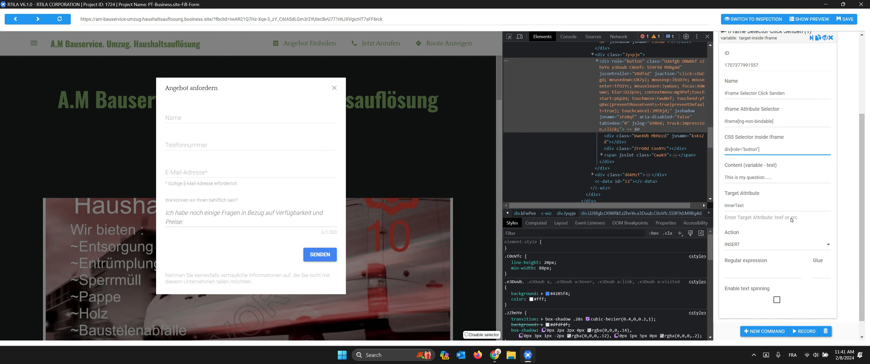
{"action": "scroll", "coordinate": [791, 220], "scroll_direction": "up", "scroll_amount": 5}
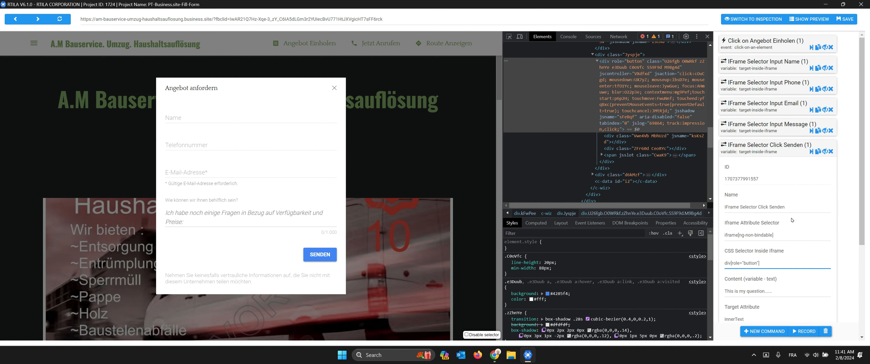
Step: Check the Wait time step kept under the Click Senden command
{"action": "left_click", "coordinate": [765, 154]}
{"action": "left_click", "coordinate": [766, 154]}
{"action": "left_click", "coordinate": [766, 154]}
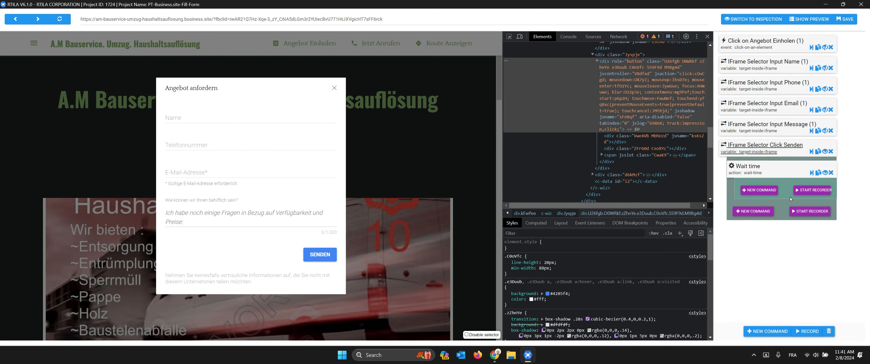
{"action": "left_click", "coordinate": [754, 172]}
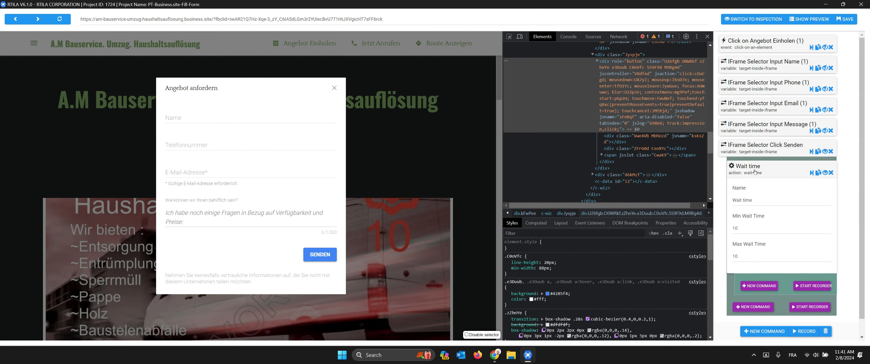
{"action": "left_click", "coordinate": [754, 172]}
{"action": "left_click", "coordinate": [825, 152]}
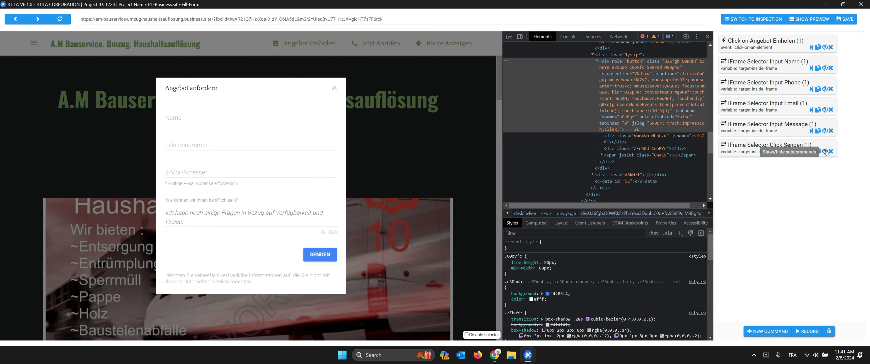
Step: Delete the Wait time steps under the Message, Email, Phone and Name commands
{"action": "left_click", "coordinate": [826, 132]}
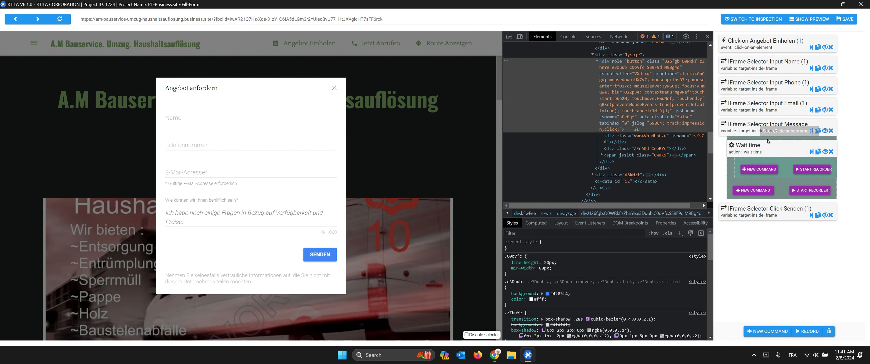
{"action": "left_click", "coordinate": [833, 153]}
{"action": "left_click", "coordinate": [824, 130]}
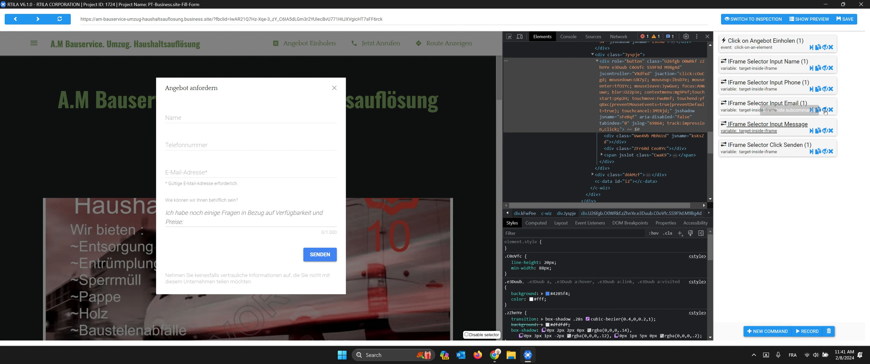
{"action": "left_click", "coordinate": [824, 109]}
{"action": "left_click", "coordinate": [831, 131]}
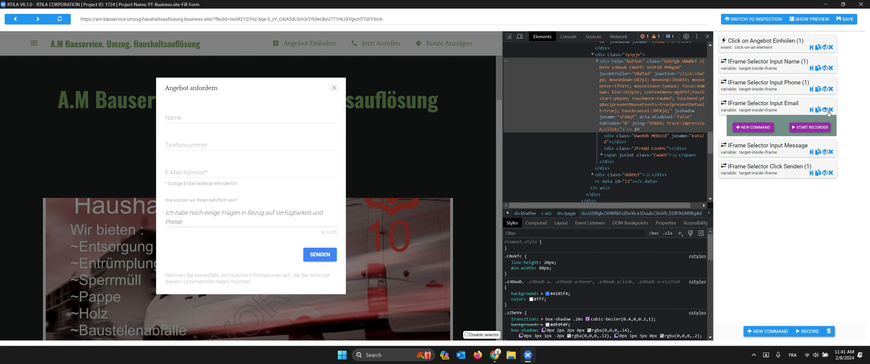
{"action": "left_click", "coordinate": [826, 112]}
{"action": "left_click", "coordinate": [825, 97]}
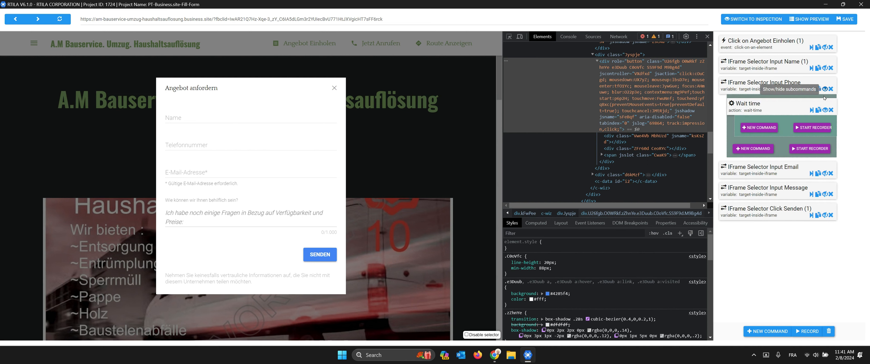
{"action": "left_click", "coordinate": [831, 110]}
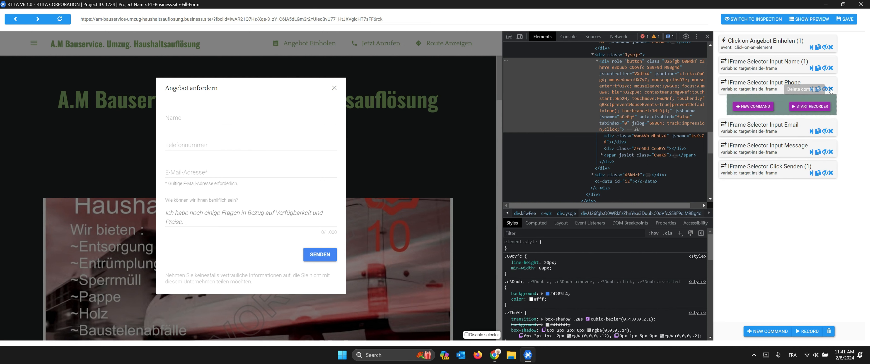
{"action": "left_click", "coordinate": [825, 89]}
{"action": "left_click", "coordinate": [825, 68]}
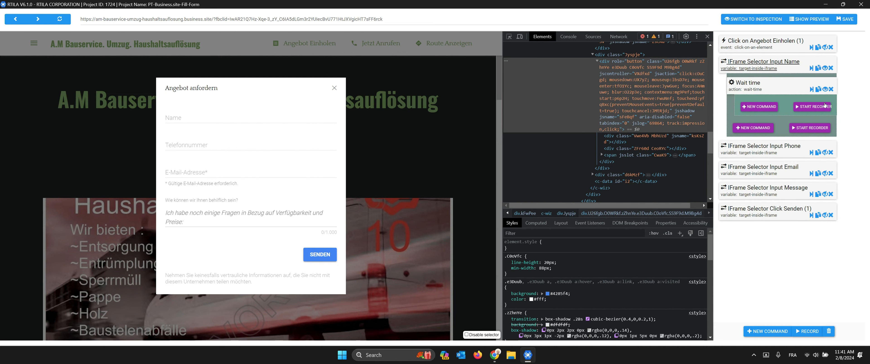
{"action": "left_click", "coordinate": [830, 90]}
{"action": "left_click", "coordinate": [824, 69]}
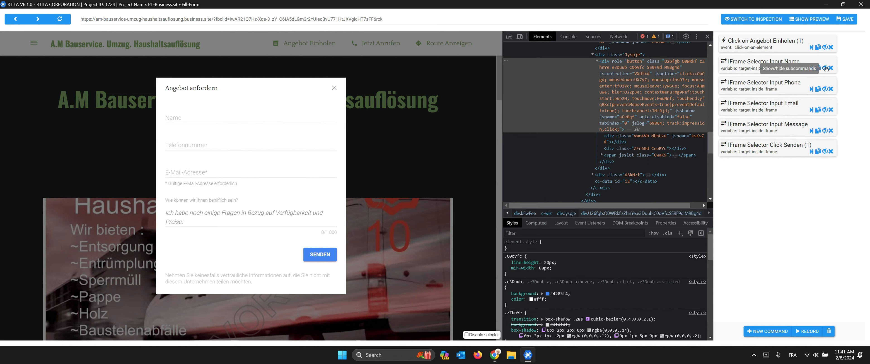
{"action": "left_click", "coordinate": [774, 105]}
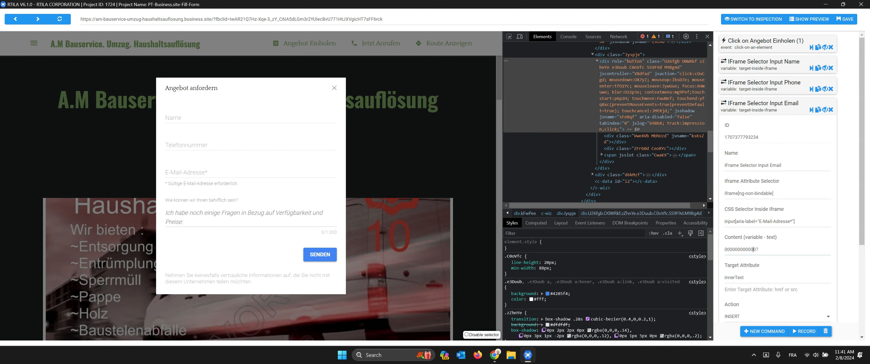
{"action": "double_click", "coordinate": [757, 250]}
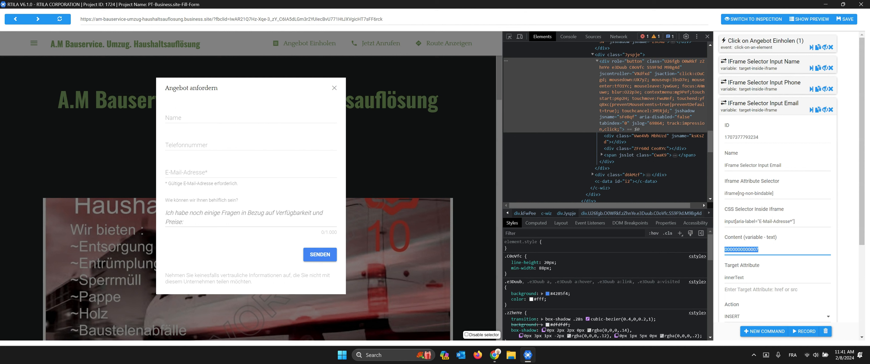
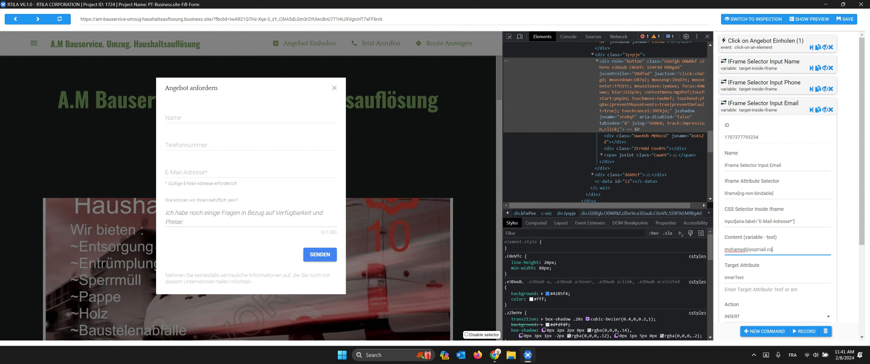
{"action": "left_click", "coordinate": [750, 110]}
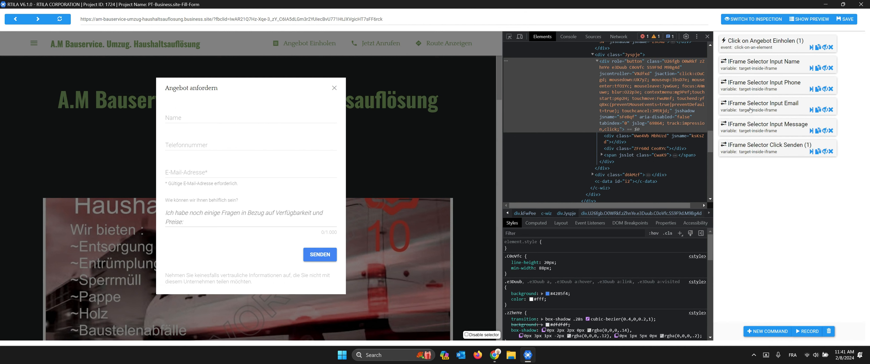
Step: Review the Name, Phone, Email, Message and Click Senden commands, then save the project
{"action": "left_click", "coordinate": [761, 65]}
{"action": "left_click", "coordinate": [759, 65]}
{"action": "left_click", "coordinate": [754, 89]}
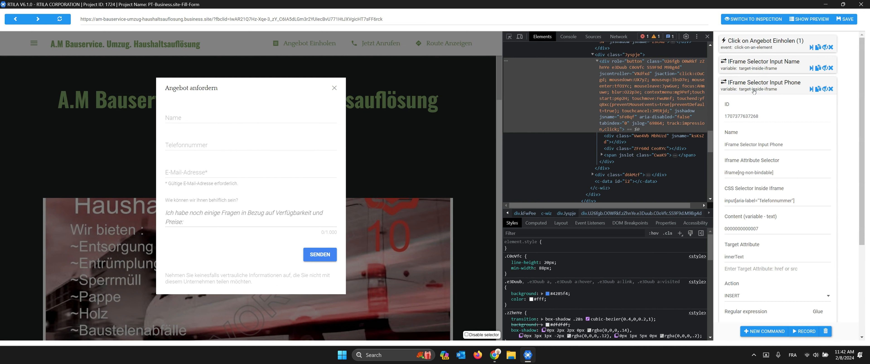
{"action": "left_click", "coordinate": [754, 91]}
{"action": "left_click", "coordinate": [752, 108]}
{"action": "left_click", "coordinate": [752, 108]}
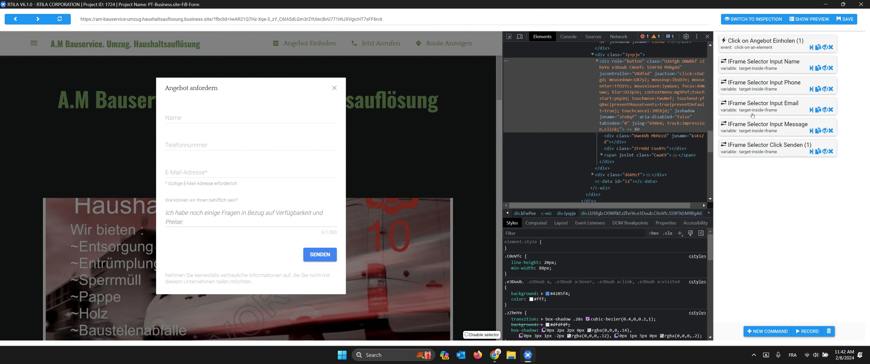
{"action": "left_click", "coordinate": [753, 127]}
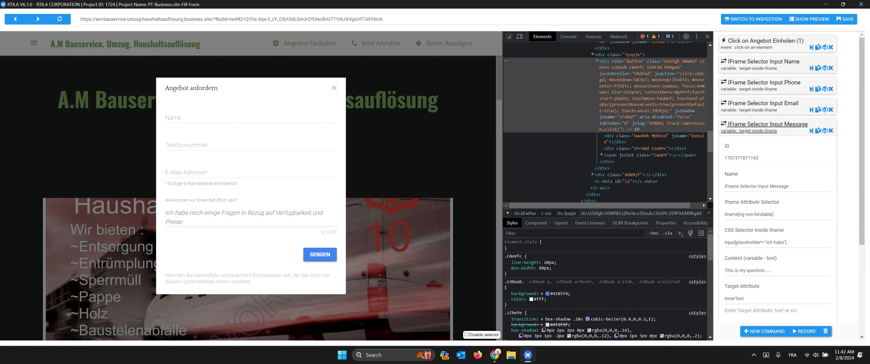
{"action": "left_click", "coordinate": [763, 127]}
{"action": "left_click", "coordinate": [763, 147]}
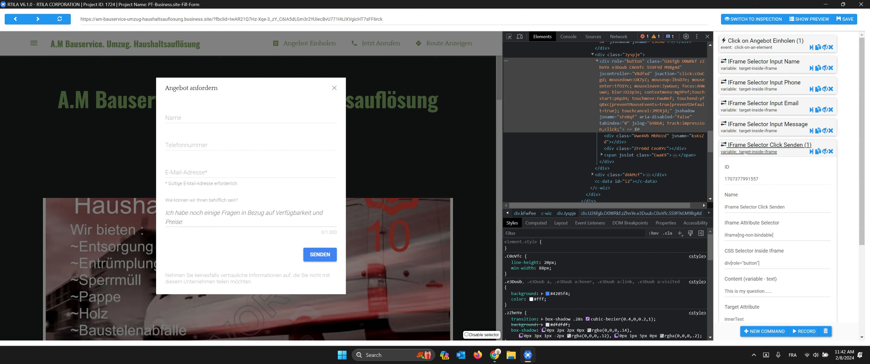
{"action": "left_click", "coordinate": [764, 151]}
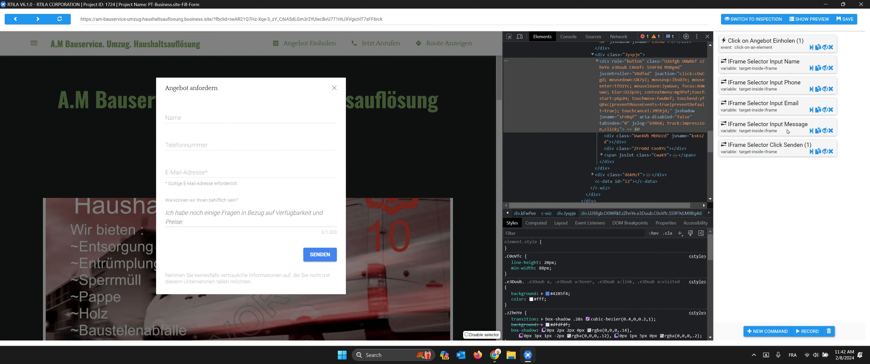
{"action": "left_click", "coordinate": [845, 22]}
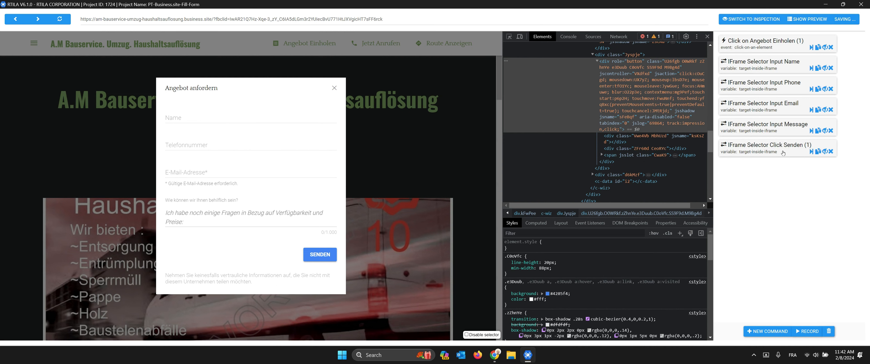
Step: Close the editor and run PT-Business site-Fill-Form locally
{"action": "left_click", "coordinate": [860, 7]}
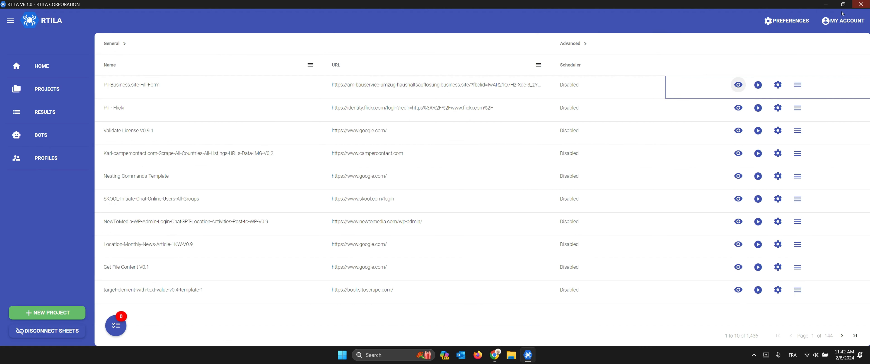
{"action": "left_click", "coordinate": [759, 86]}
{"action": "left_click", "coordinate": [786, 88]}
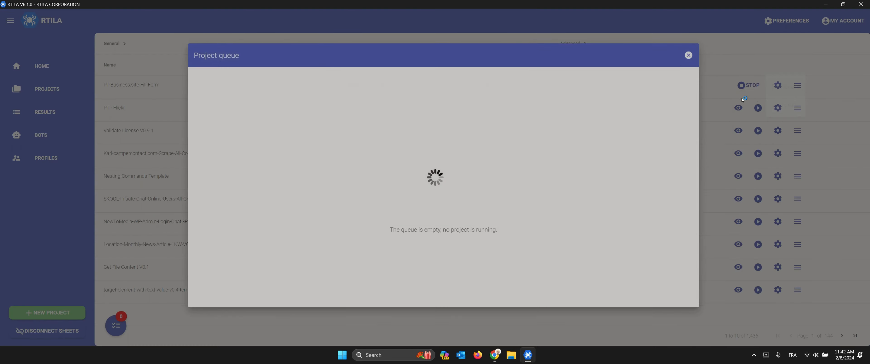
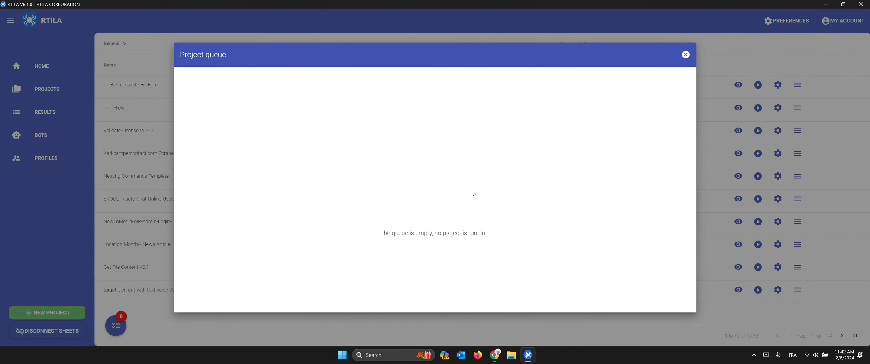
Step: Dismiss the empty project queue and open PT-Business.site-Fill-Form in its editor
{"action": "left_click", "coordinate": [686, 55]}
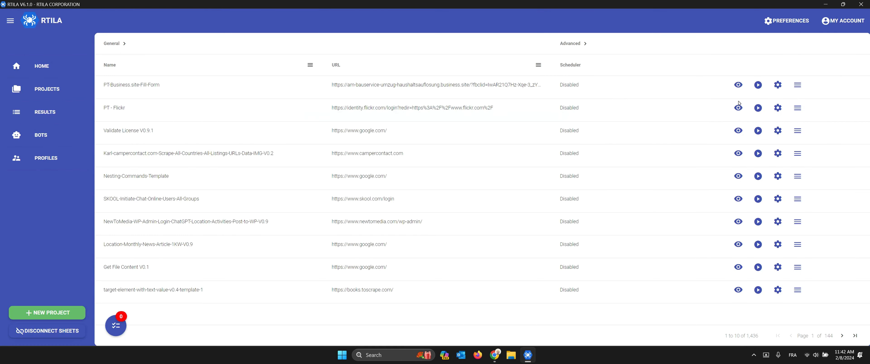
{"action": "left_click", "coordinate": [739, 85]}
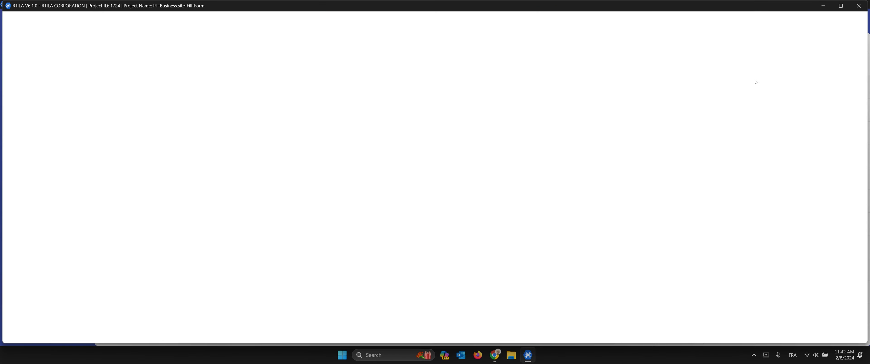
Step: Maximize the editor, open the ANGEBOT EINHOLEN quote form, expand Input Message, and inspect the page
{"action": "left_click", "coordinate": [840, 6]}
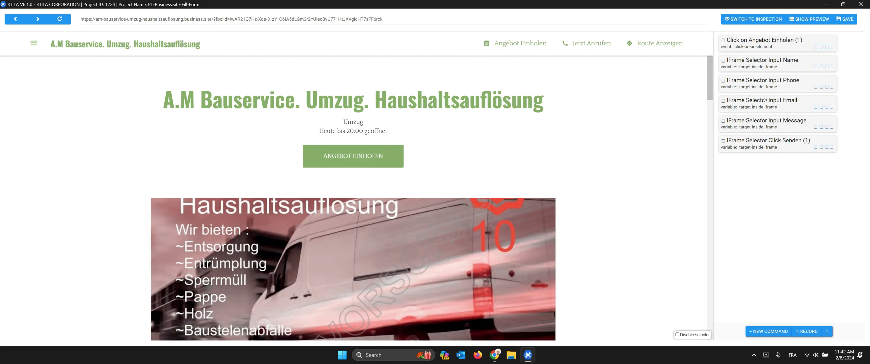
{"action": "left_click", "coordinate": [349, 158]}
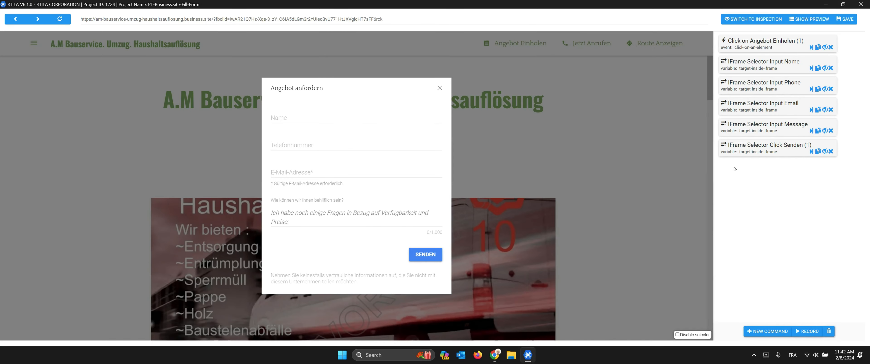
{"action": "left_click", "coordinate": [777, 128]}
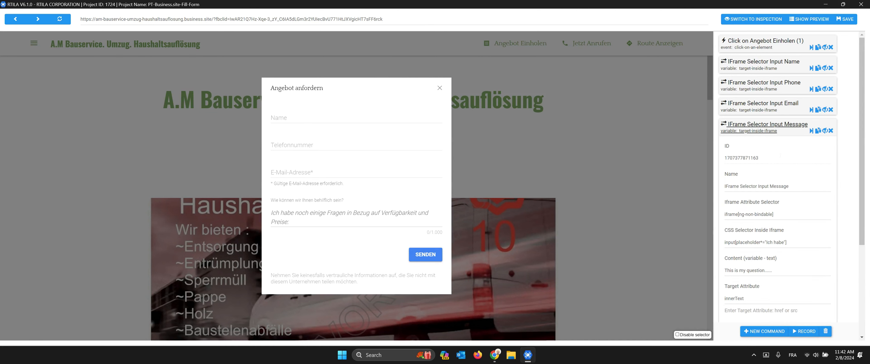
{"action": "right_click", "coordinate": [507, 145]}
{"action": "left_click", "coordinate": [535, 181]}
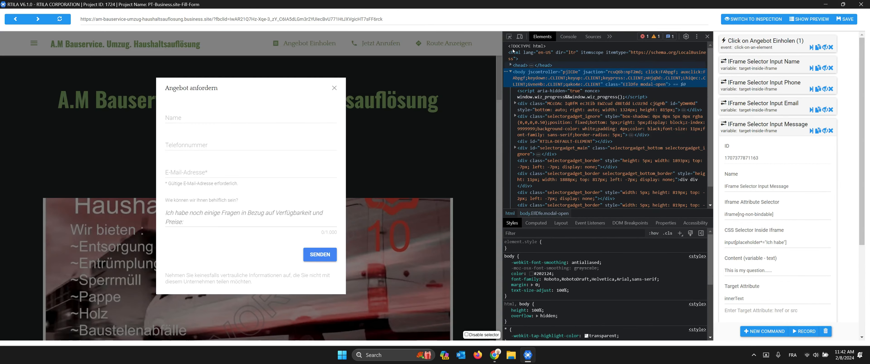
Step: Pick the quote form's header and expand SnapformFrame, the iframe, its #document and html nodes
{"action": "left_click", "coordinate": [509, 37]}
{"action": "left_click", "coordinate": [235, 80]}
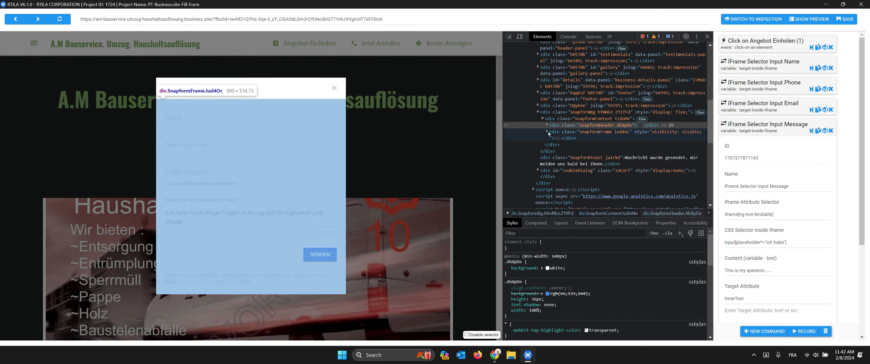
{"action": "left_click", "coordinate": [547, 132]}
{"action": "left_click", "coordinate": [552, 144]}
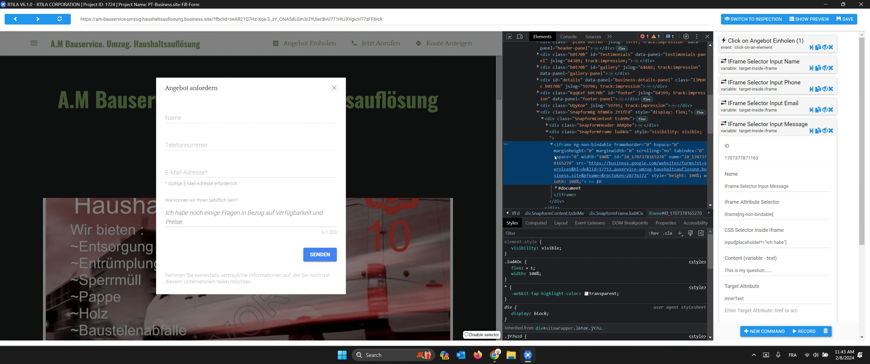
{"action": "scroll", "coordinate": [560, 169], "scroll_direction": "down", "scroll_amount": 2}
{"action": "left_click", "coordinate": [556, 112]}
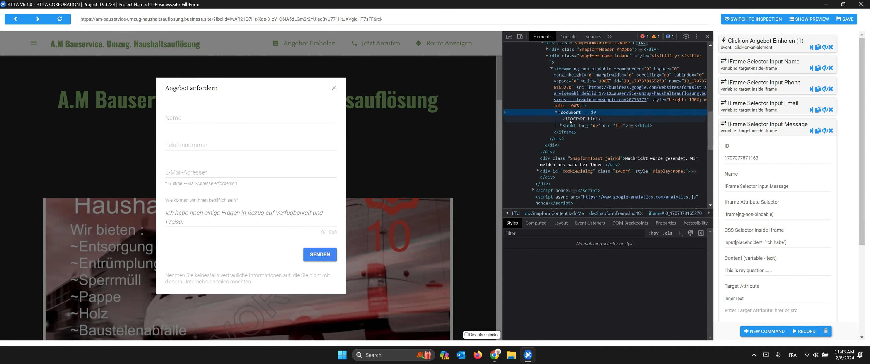
{"action": "double_click", "coordinate": [570, 125]}
Step: Expand the iframe's body, div.MCcOAc, c-wiz, div.T4LgNb, div.kFwPee and the nested c-wiz
{"action": "scroll", "coordinate": [568, 110], "scroll_direction": "down", "scroll_amount": 1}
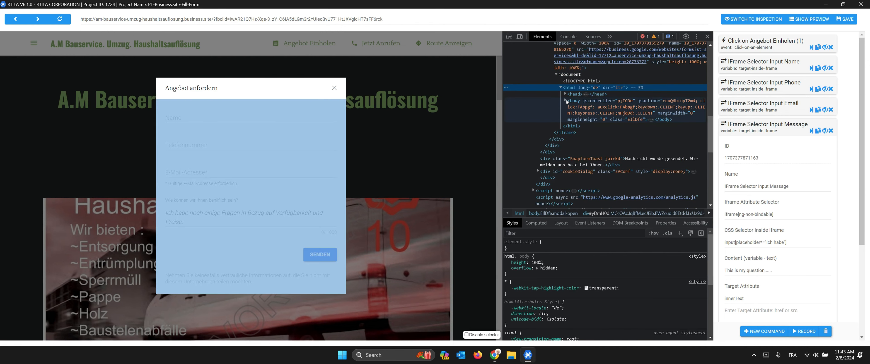
{"action": "left_click", "coordinate": [565, 100]}
{"action": "left_click", "coordinate": [570, 138]}
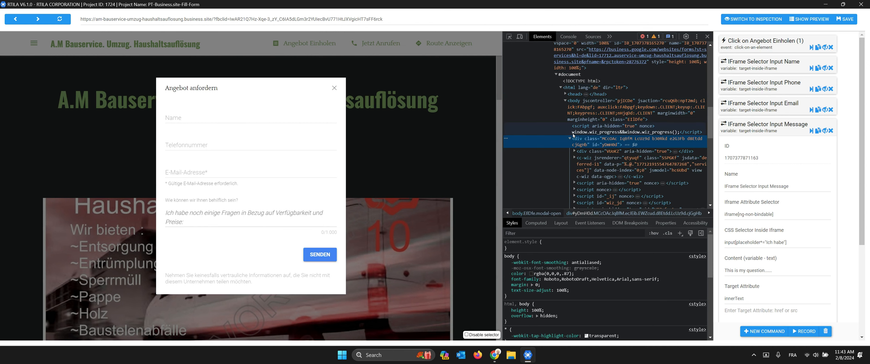
{"action": "scroll", "coordinate": [578, 108], "scroll_direction": "down", "scroll_amount": 2}
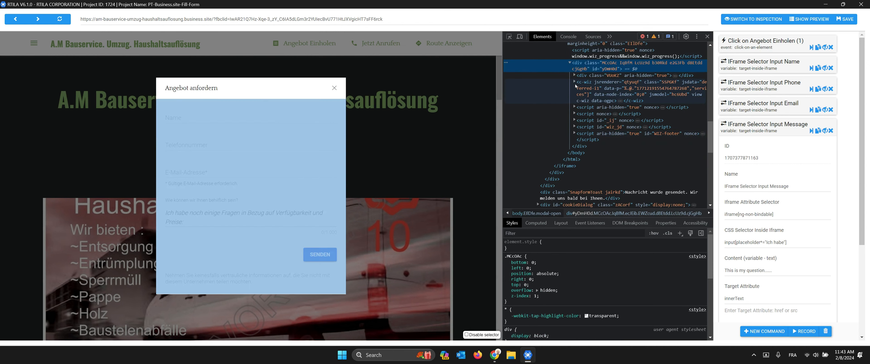
{"action": "left_click", "coordinate": [574, 82]}
{"action": "left_click", "coordinate": [584, 107]}
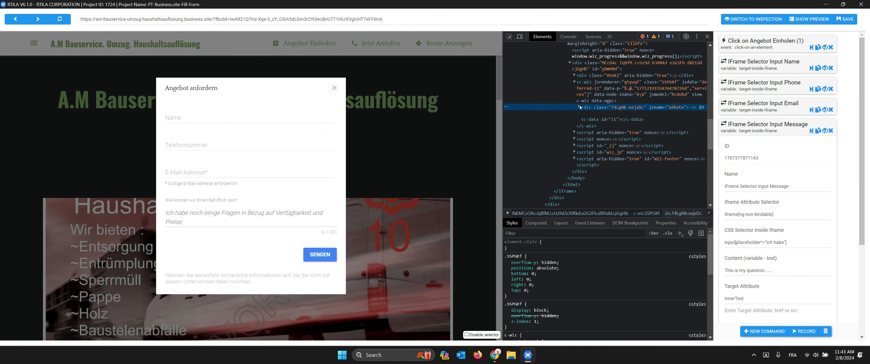
{"action": "scroll", "coordinate": [588, 101], "scroll_direction": "down", "scroll_amount": 1}
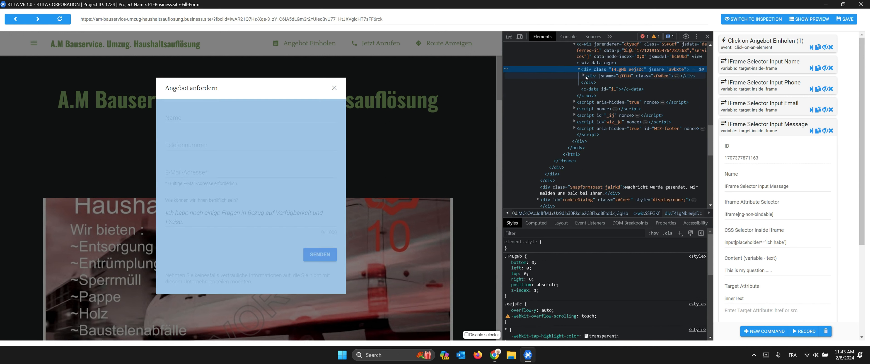
{"action": "left_click", "coordinate": [583, 76]}
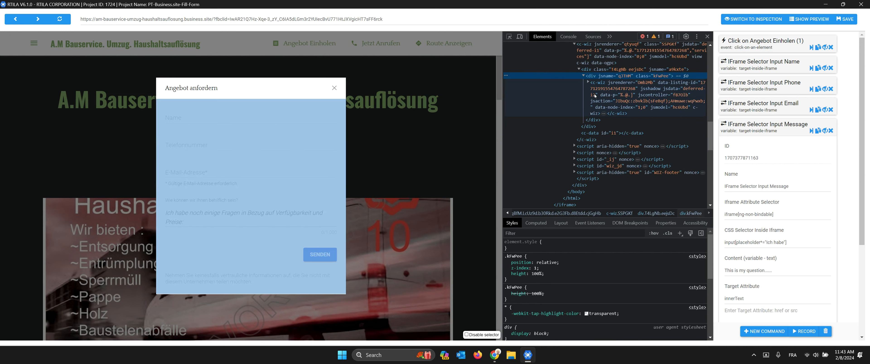
{"action": "left_click", "coordinate": [589, 82]}
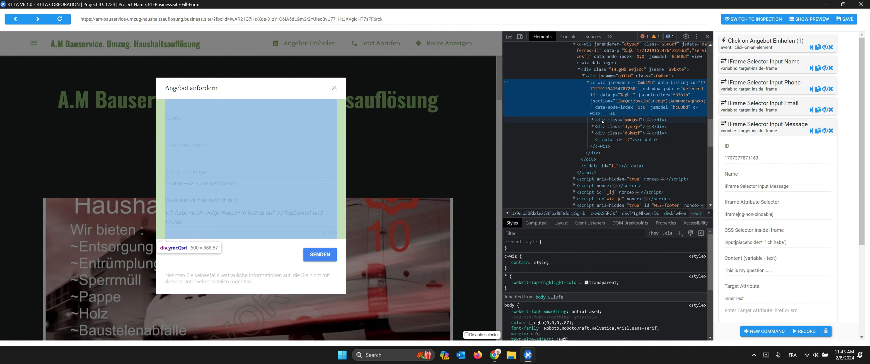
Step: Drill through div.ymcQsd, edhGSc, RpC4Ne and Pc9Gce to select the message field's textarea element
{"action": "left_click", "coordinate": [601, 121]}
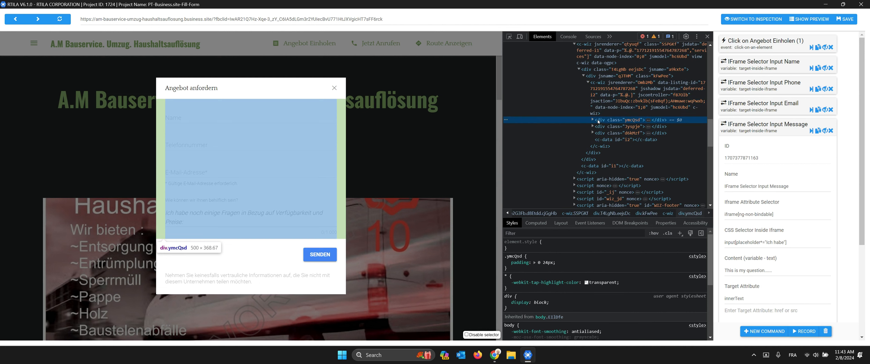
{"action": "left_click", "coordinate": [592, 120]}
{"action": "scroll", "coordinate": [597, 132], "scroll_direction": "down", "scroll_amount": 1}
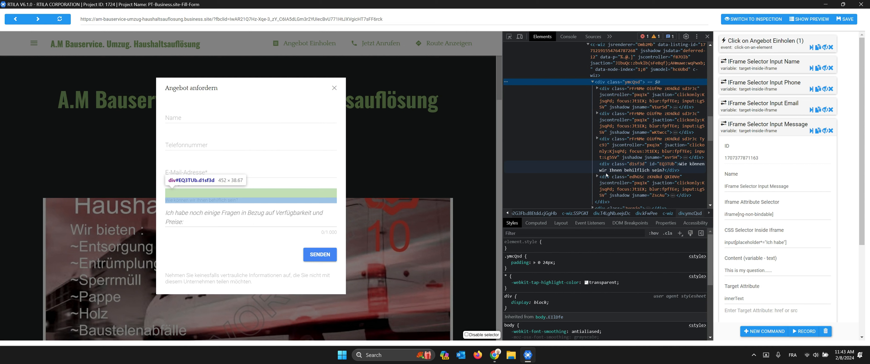
{"action": "scroll", "coordinate": [606, 178], "scroll_direction": "down", "scroll_amount": 1}
{"action": "left_click", "coordinate": [598, 140]}
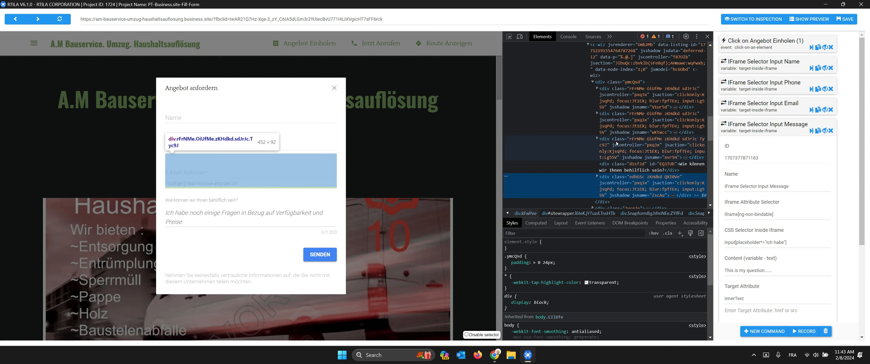
{"action": "left_click", "coordinate": [597, 139]}
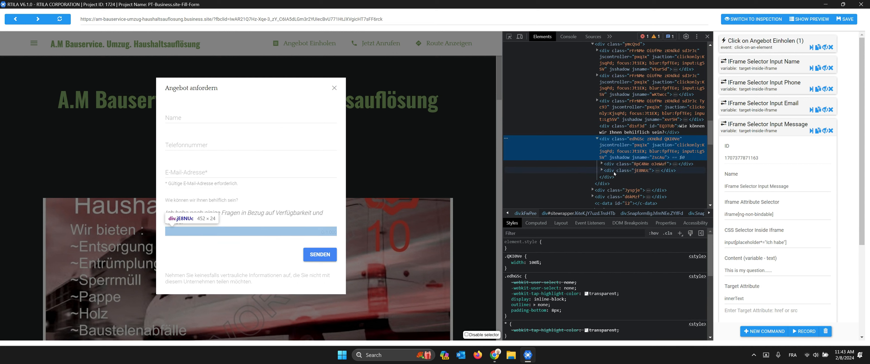
{"action": "left_click", "coordinate": [615, 165]}
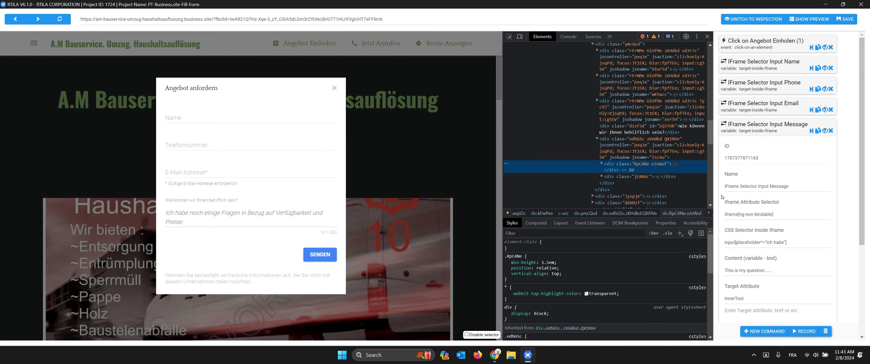
{"action": "left_click", "coordinate": [601, 163]}
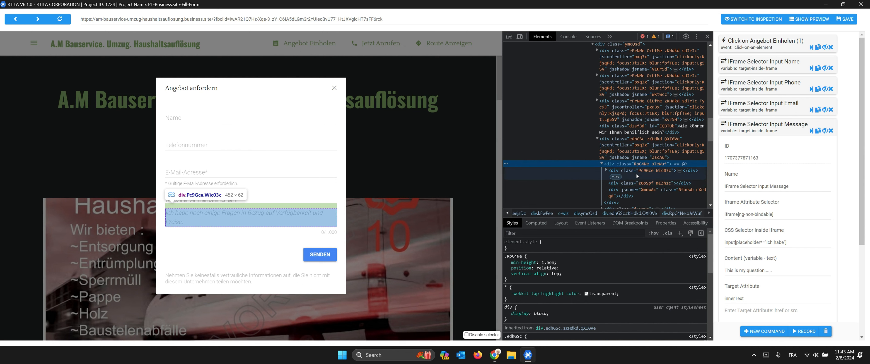
{"action": "left_click", "coordinate": [636, 171]}
{"action": "left_click", "coordinate": [606, 169]}
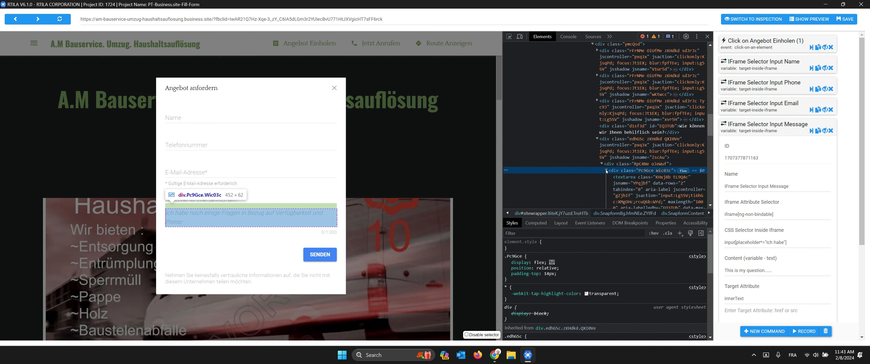
{"action": "scroll", "coordinate": [633, 177], "scroll_direction": "down", "scroll_amount": 1}
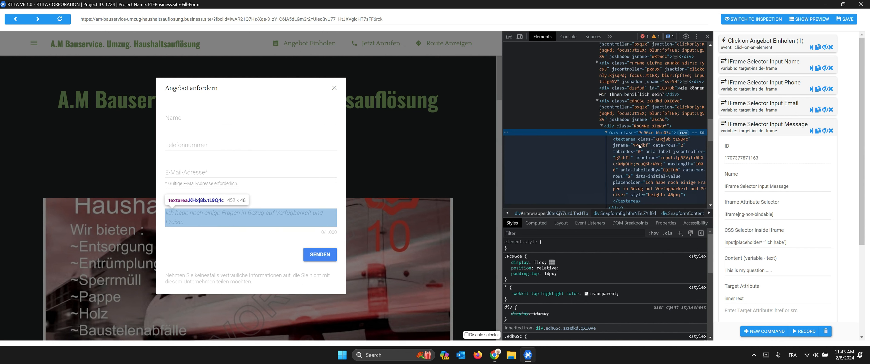
{"action": "left_click", "coordinate": [639, 144]}
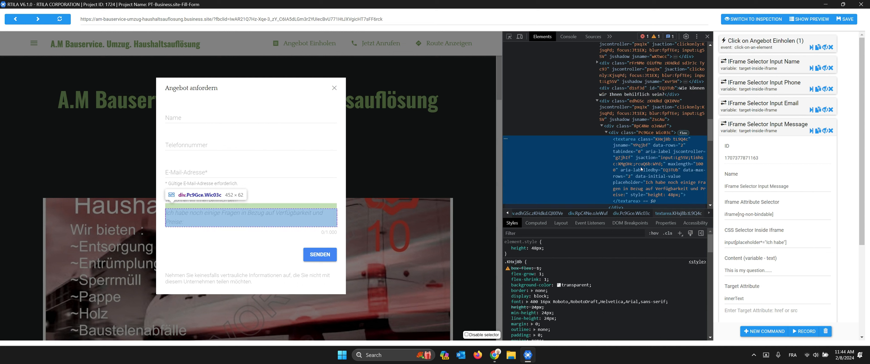
Step: Replace 'input' with 'textarea' in the Input Message command's CSS Selector Inside Iframe
{"action": "left_click", "coordinate": [730, 242]}
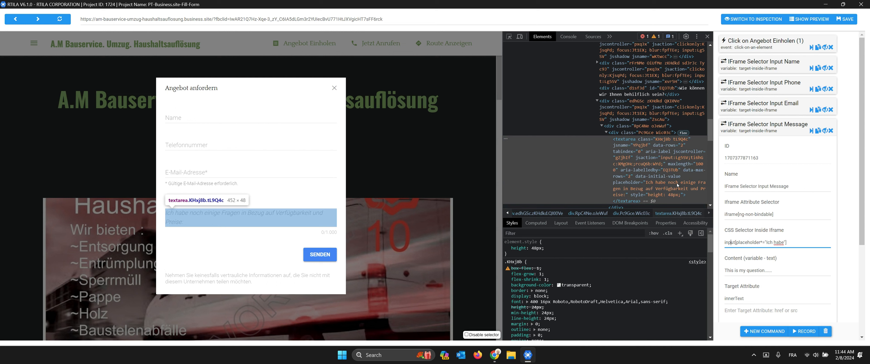
{"action": "left_click", "coordinate": [627, 142]}
{"action": "double_click", "coordinate": [625, 140]}
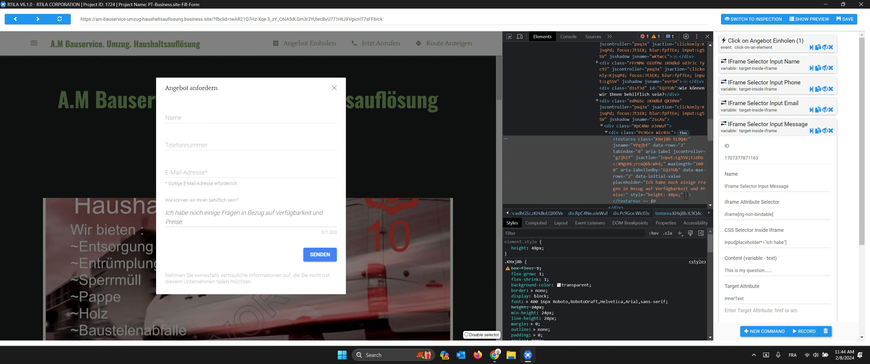
{"action": "left_click_drag", "start_coordinate": [735, 243], "coordinate": [718, 245]}
{"action": "type", "text": "textarea"}
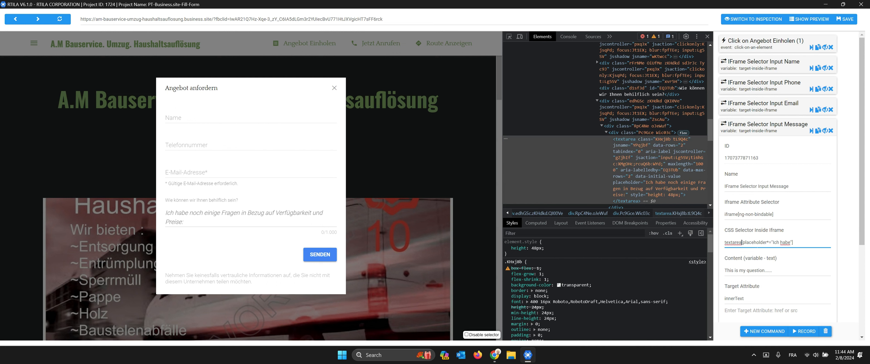
{"action": "left_click", "coordinate": [753, 132]}
Step: Save the project, close the editor, and run PT-Business.site-Fill-Form again
{"action": "left_click", "coordinate": [850, 21]}
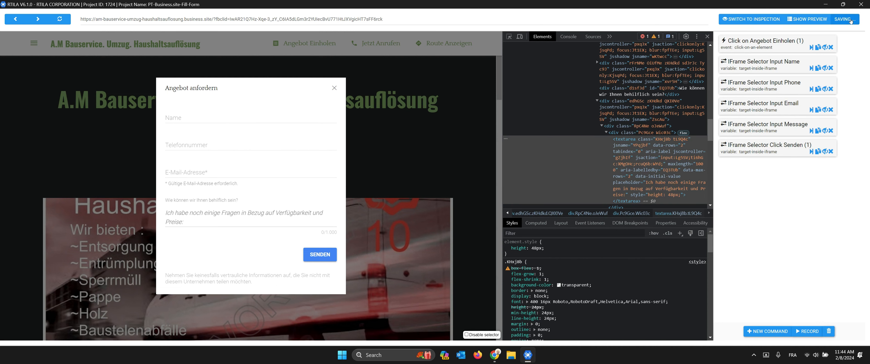
{"action": "left_click", "coordinate": [859, 4]}
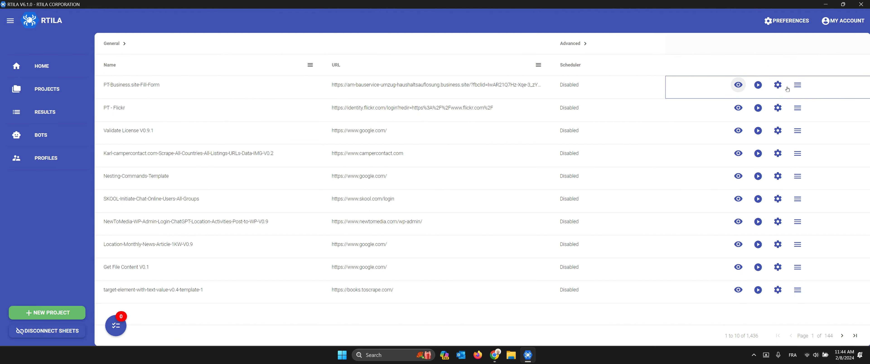
{"action": "left_click", "coordinate": [758, 85]}
{"action": "left_click", "coordinate": [779, 88]}
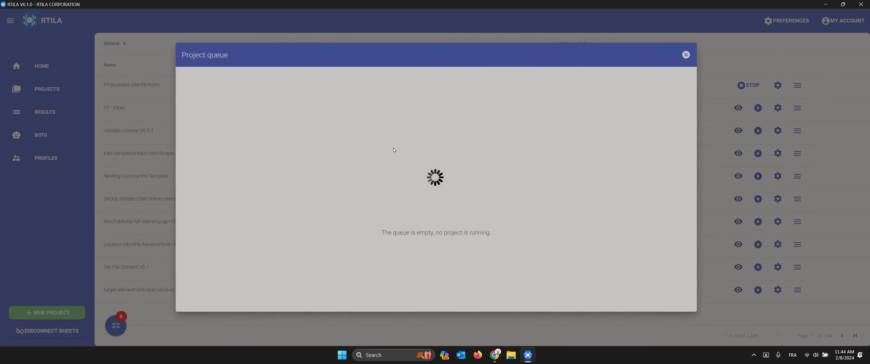